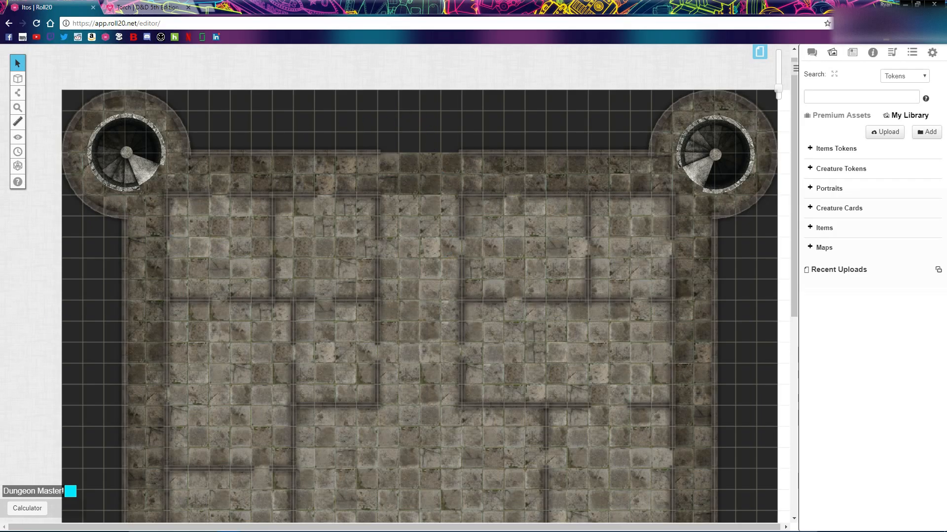
scroll(490, 239, "down", 2)
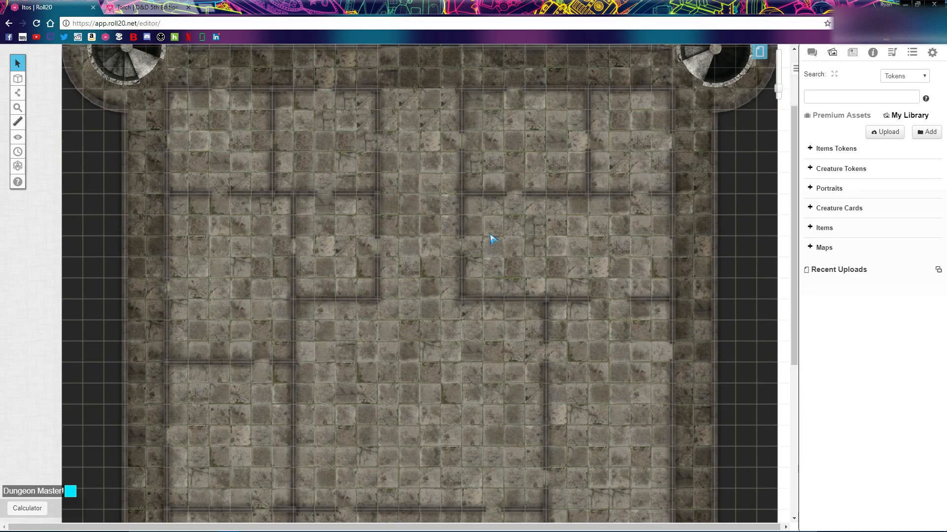
scroll(607, 226, "up", 2)
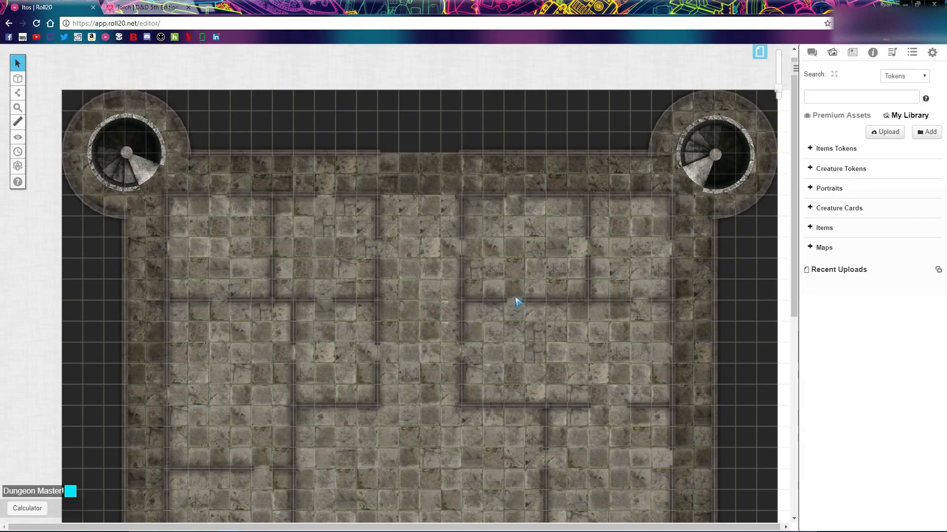
scroll(516, 304, "down", 2)
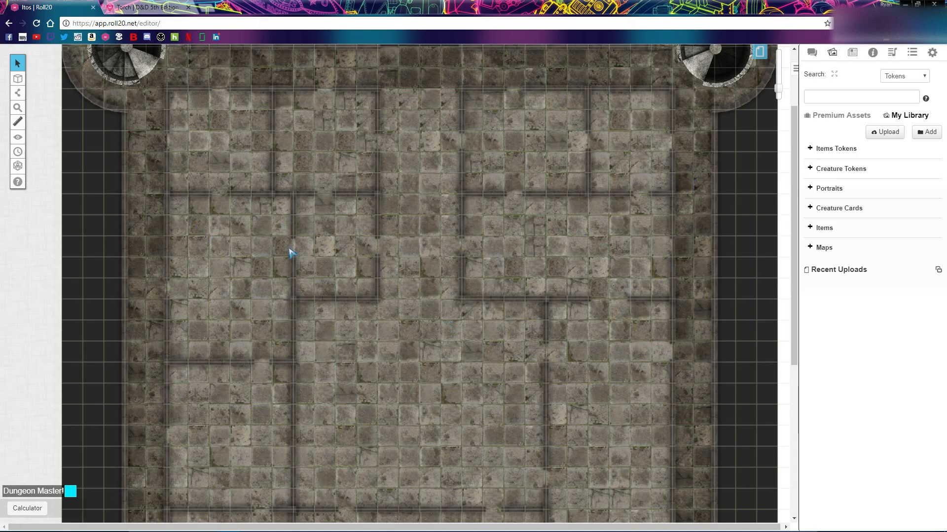
scroll(380, 207, "up", 2)
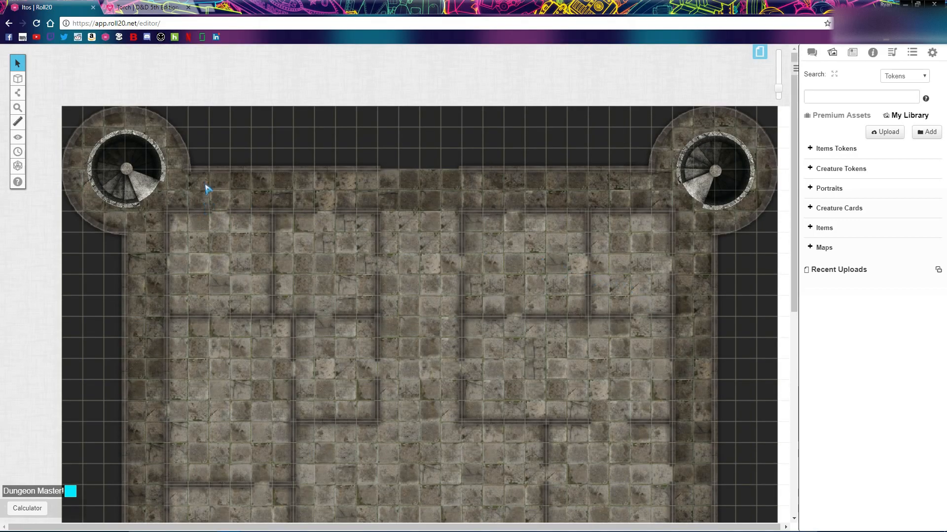
Switch to the Map & Background layer and assign the keep floor plan image to the Map Layer.
mouse_move(23, 84)
right_click(355, 252)
mouse_move(17, 82)
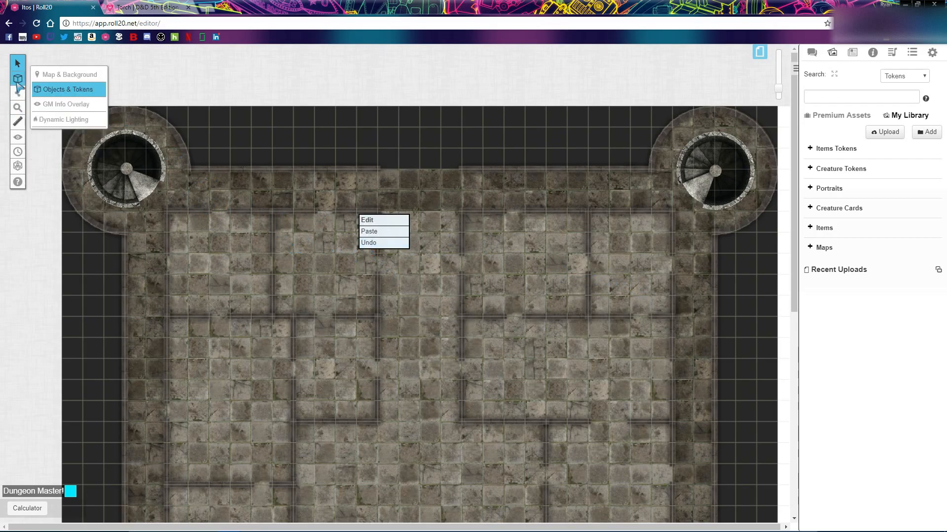
right_click(305, 279)
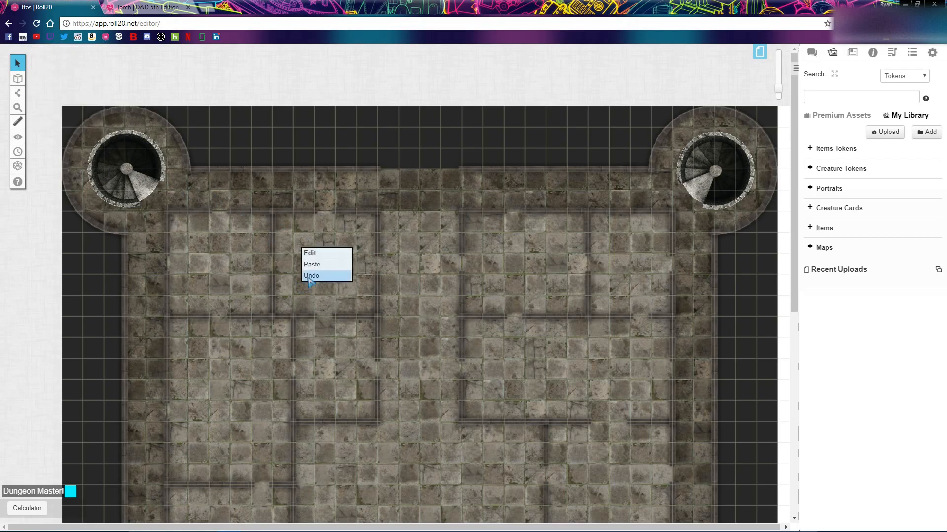
mouse_move(18, 82)
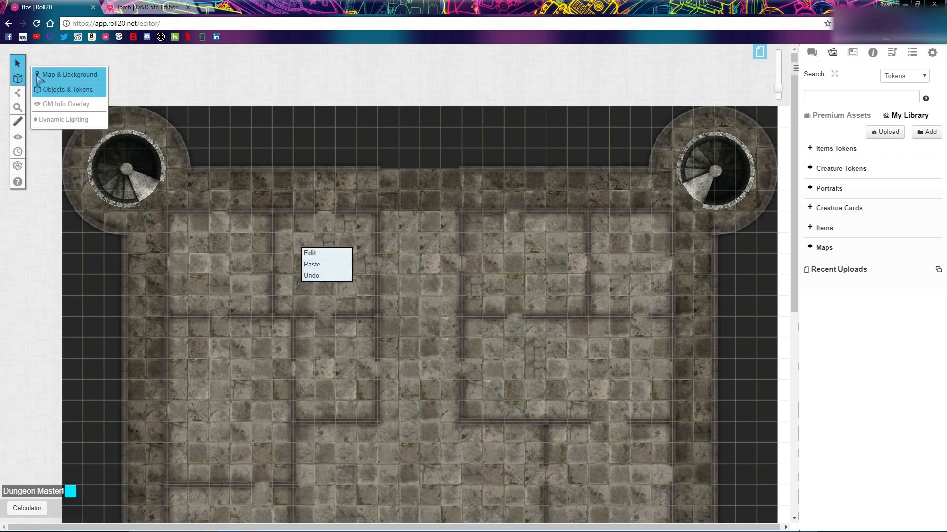
left_click(54, 73)
right_click(339, 281)
mouse_move(365, 272)
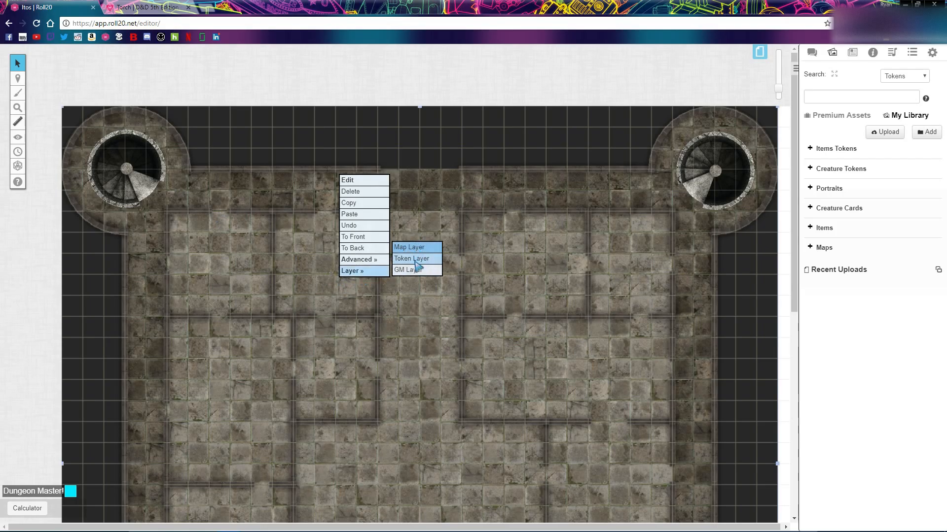
left_click(403, 250)
Make Objects & Tokens the active layer again.
mouse_move(17, 84)
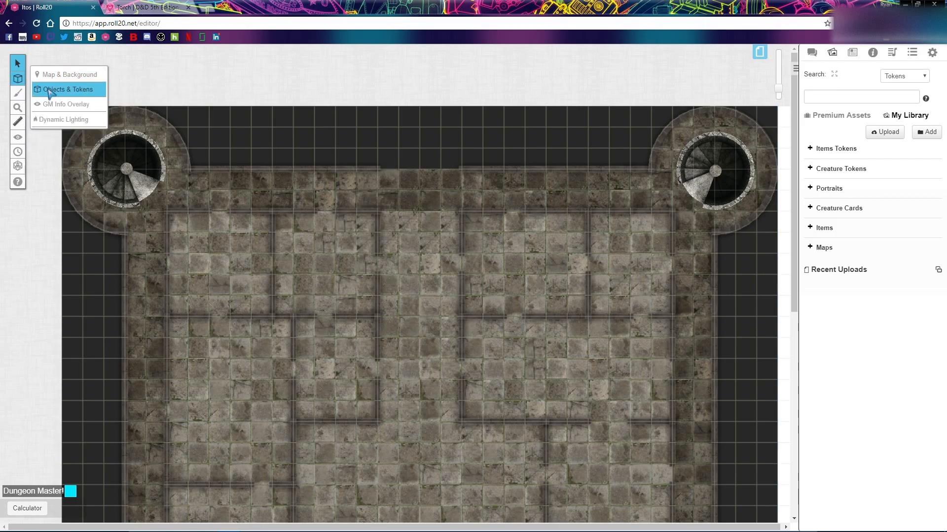
left_click(68, 89)
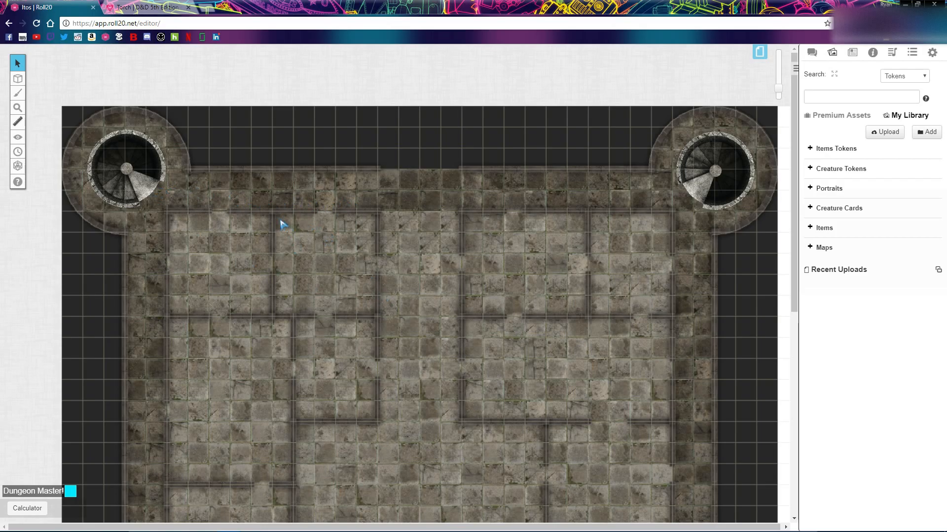
scroll(546, 229, "down", 3)
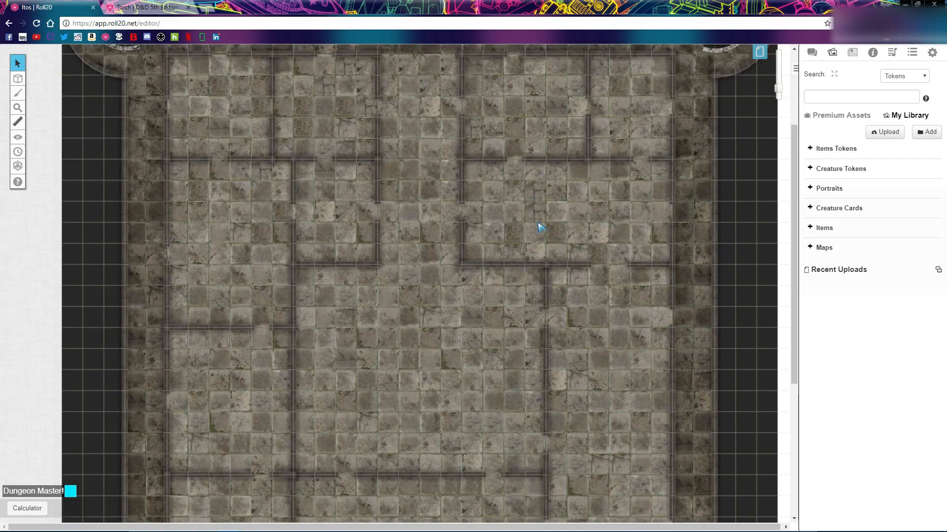
scroll(693, 282, "up", 3)
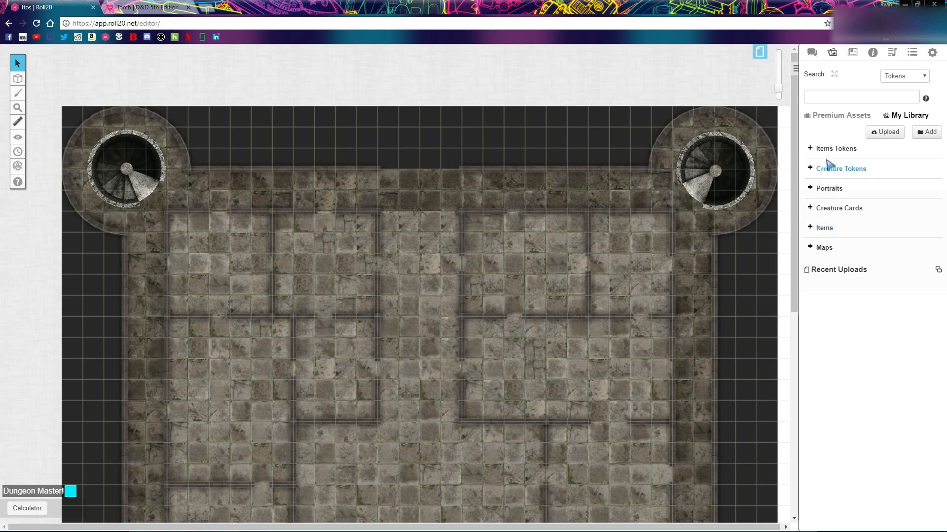
View the art library's file upload dialog and close it without choosing a file.
left_click(885, 132)
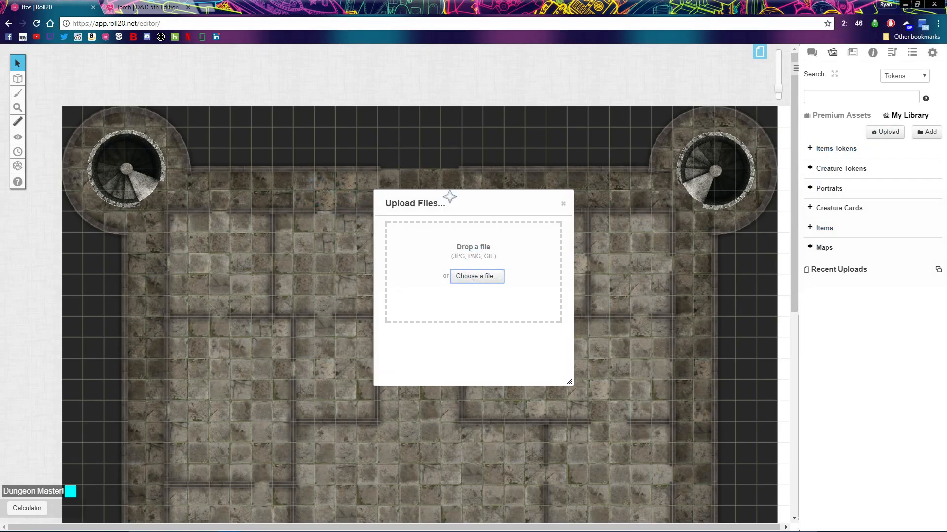
left_click(563, 204)
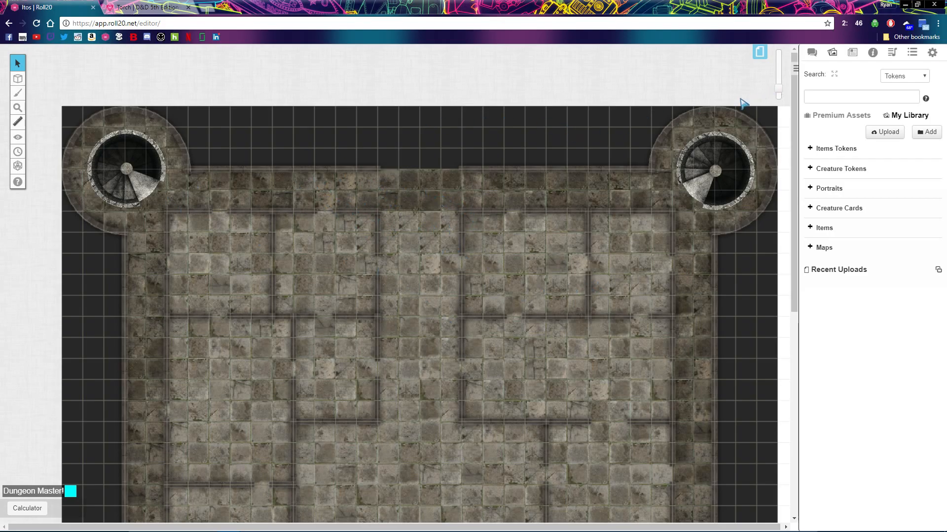
scroll(517, 167, "down", 3)
scroll(739, 96, "up", 1)
Enable Dynamic Lighting and Enforce Line of Sight in the Untitled page's settings, and close the page list.
left_click(760, 51)
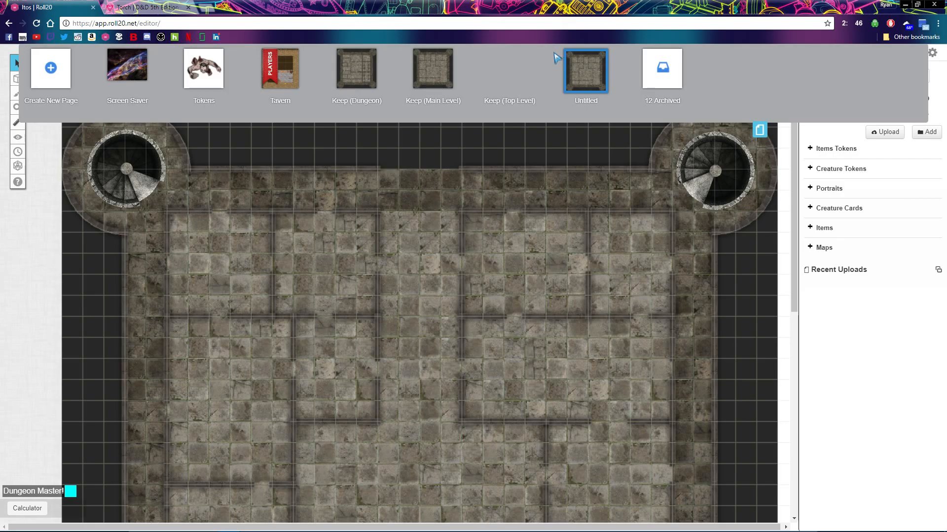
mouse_move(557, 56)
left_click(556, 54)
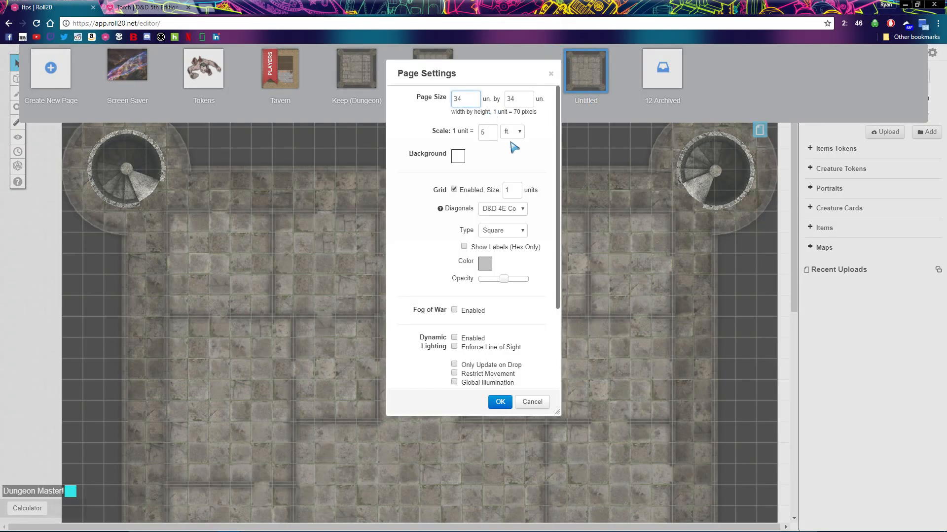
scroll(445, 234, "down", 2)
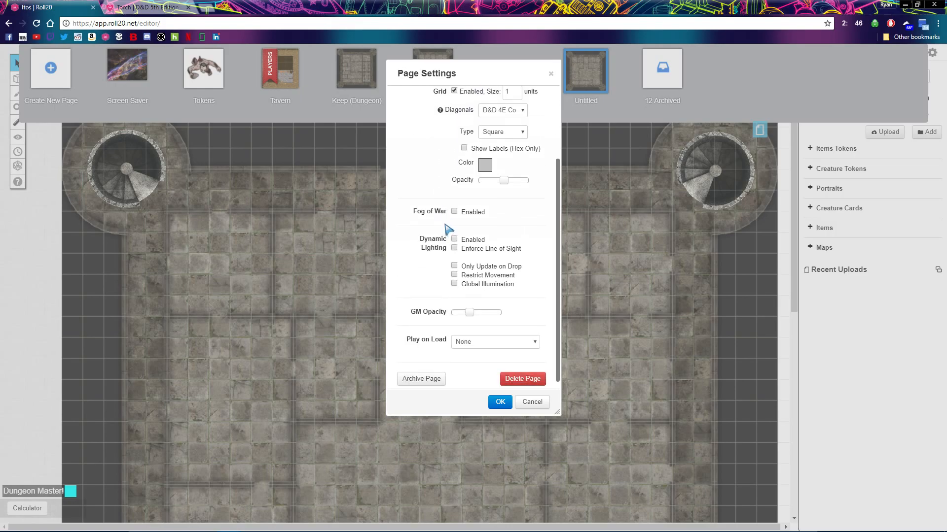
scroll(434, 237, "down", 1)
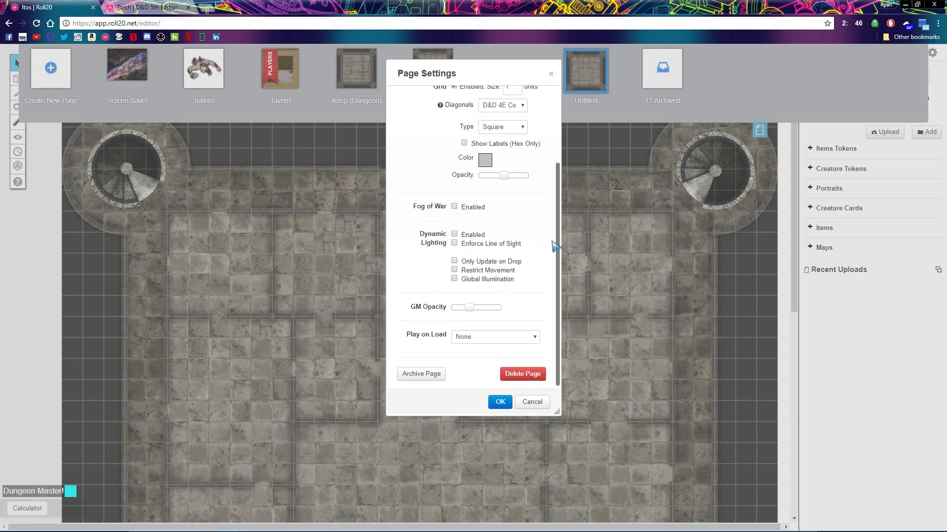
left_click(454, 234)
left_click(454, 244)
left_click(500, 402)
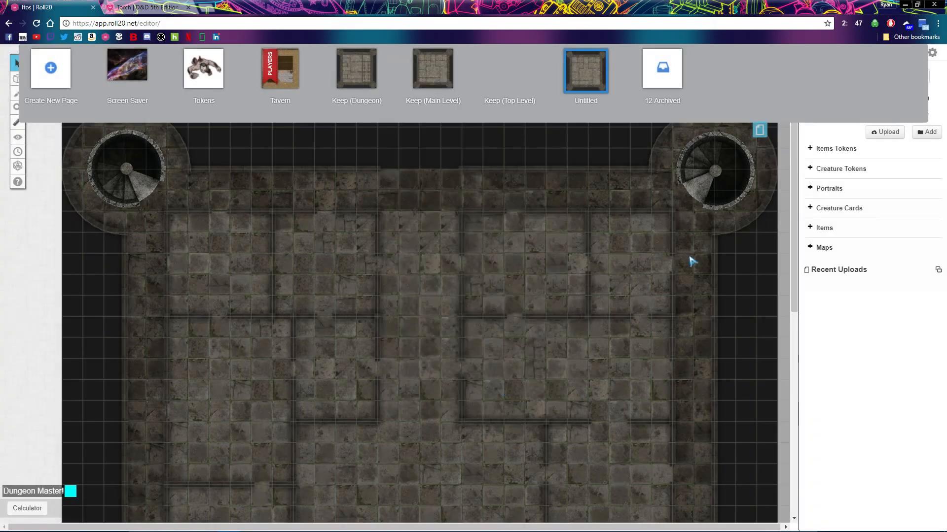
left_click(759, 130)
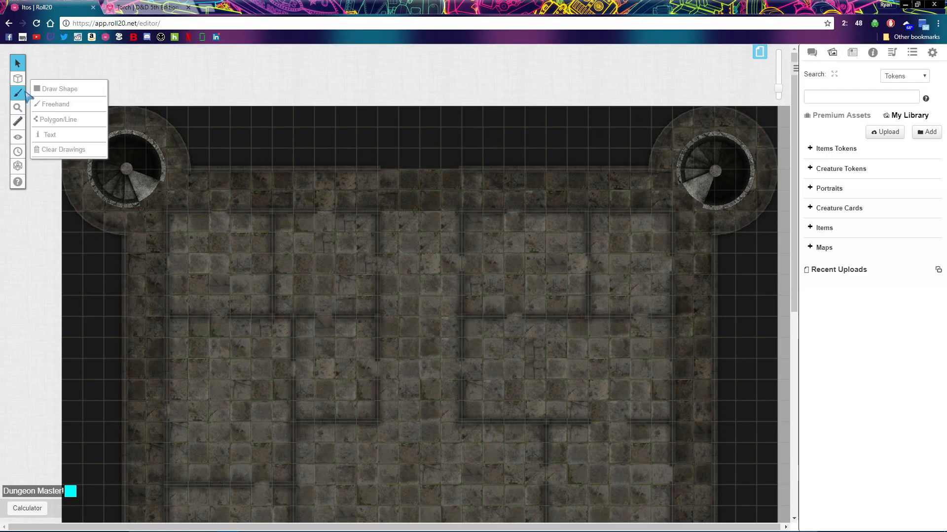
Switch to the Dynamic Lighting layer and review the wall lines already traced over the keep map.
scroll(319, 194, "down", 2)
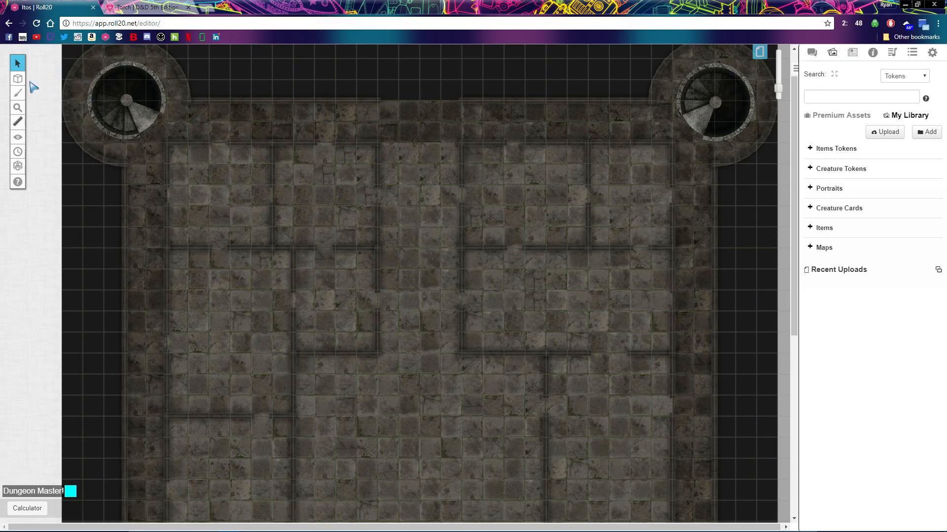
mouse_move(25, 87)
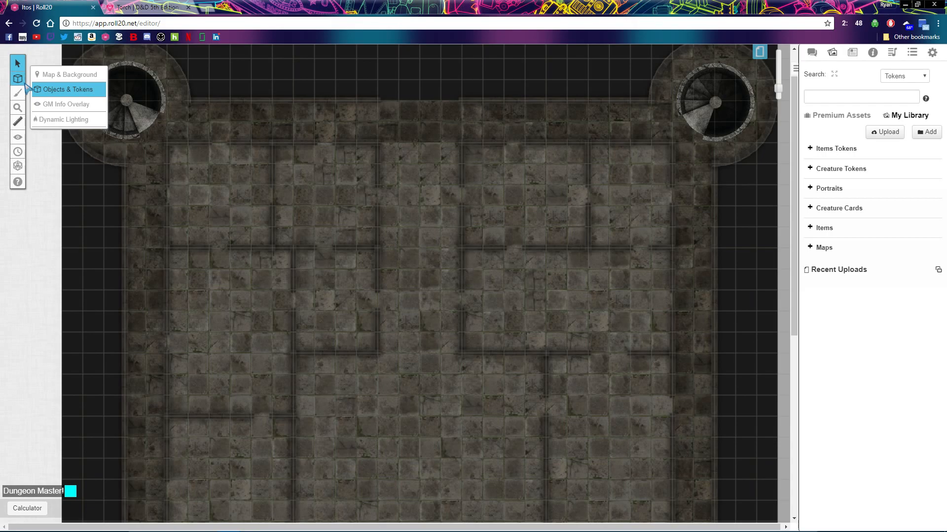
left_click(56, 124)
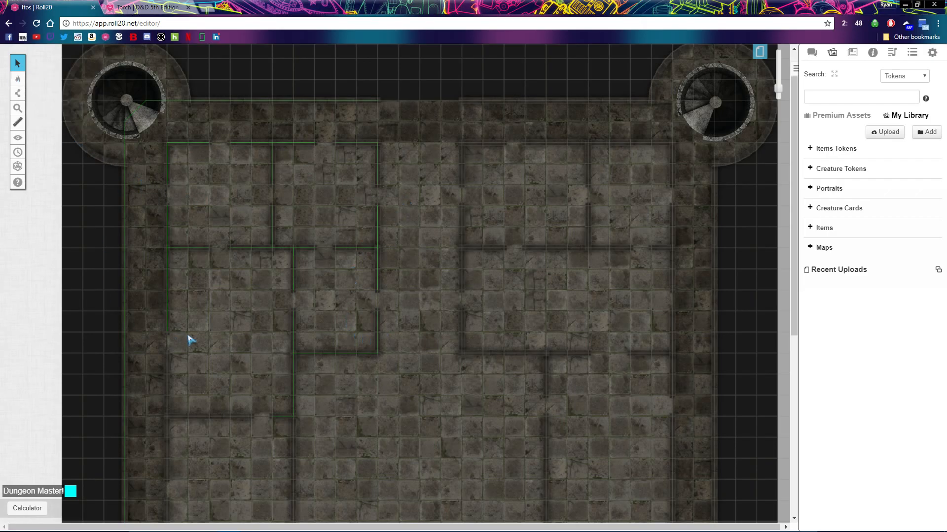
scroll(237, 311, "down", 3)
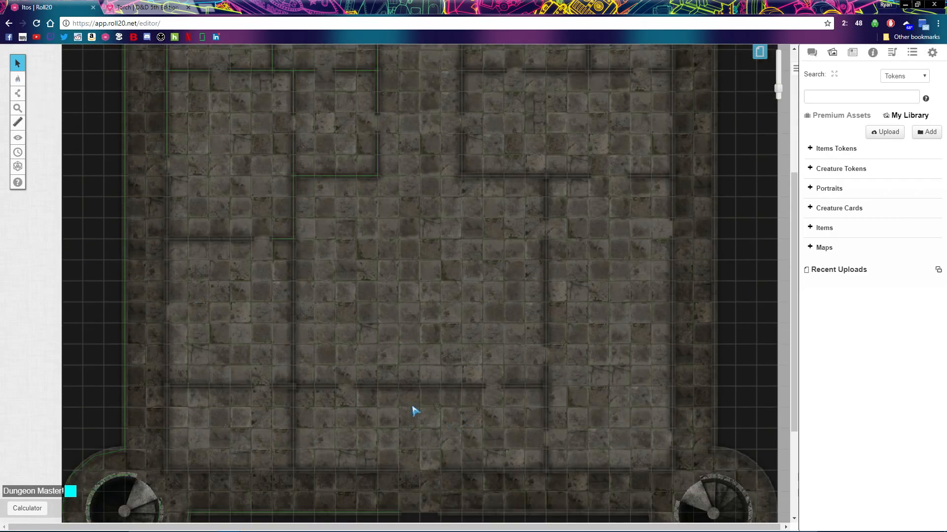
scroll(303, 374, "up", 3)
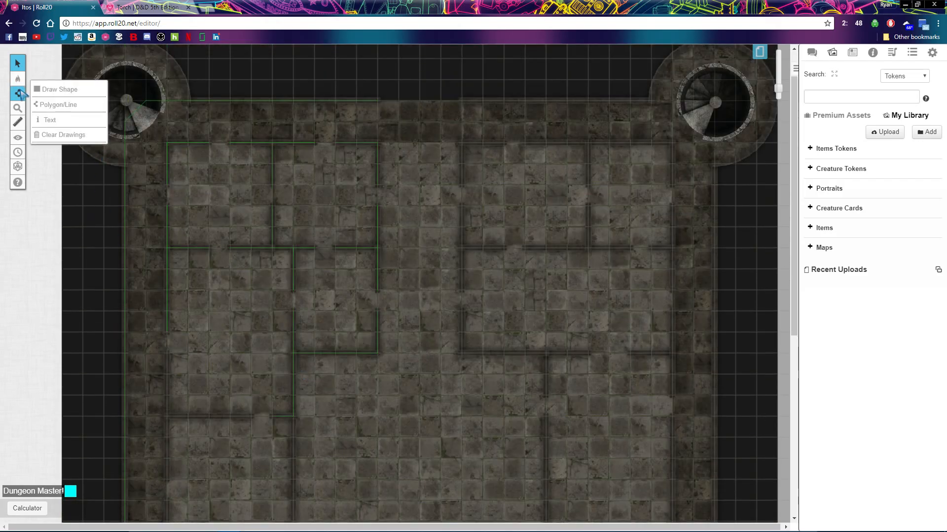
Activate the Polygon/Line tool, look over the traced walls and view the line colour palette.
left_click(62, 110)
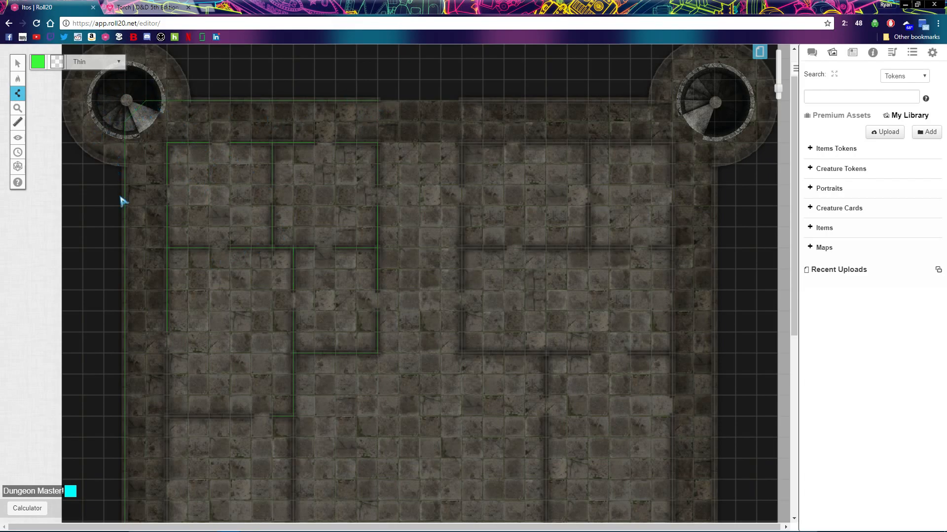
scroll(167, 146, "up", 3)
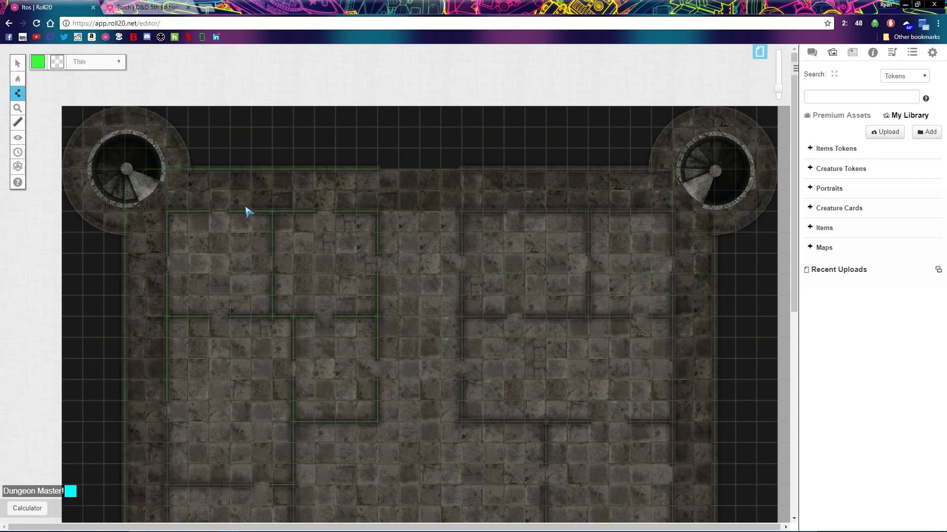
scroll(246, 192, "down", 15)
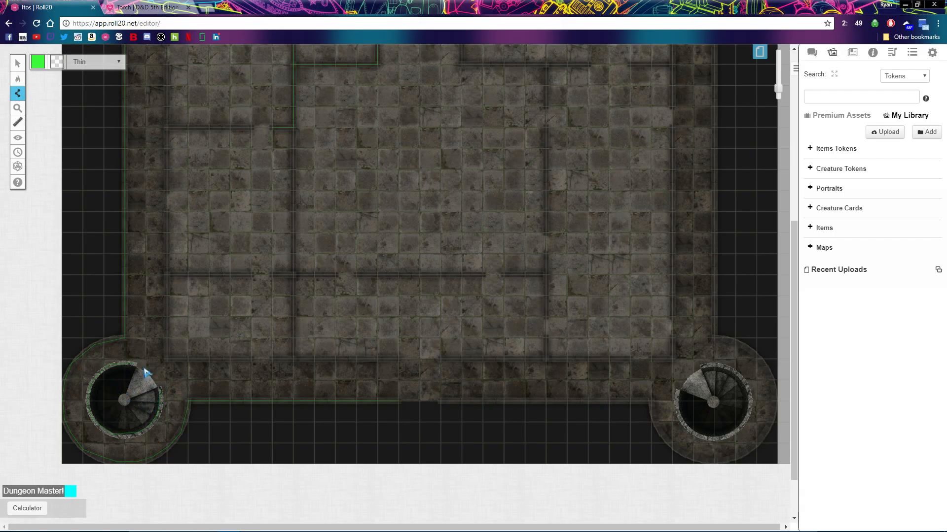
scroll(308, 362, "up", 5)
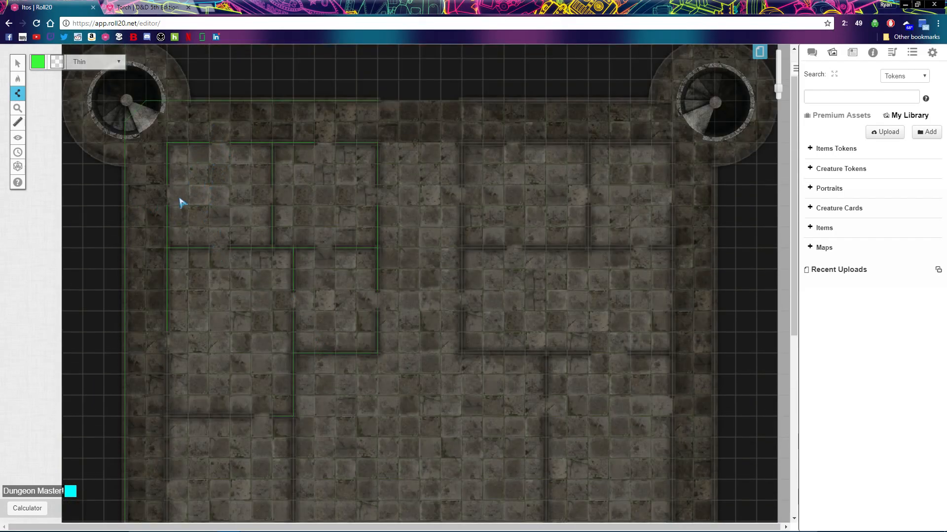
left_click(38, 62)
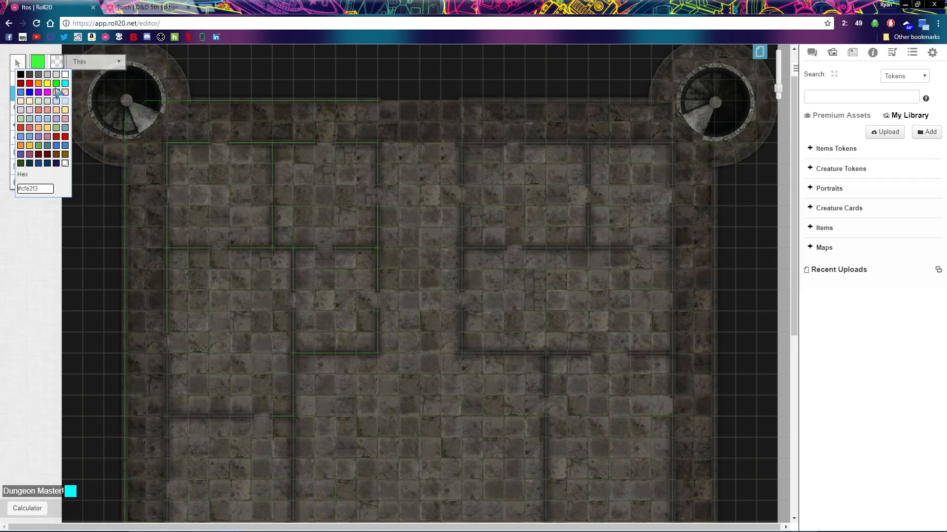
Trace an L-shaped lighting wall from below the west wall's opening down to the room's lower-left corner and across to its doorway.
scroll(222, 227, "down", 2)
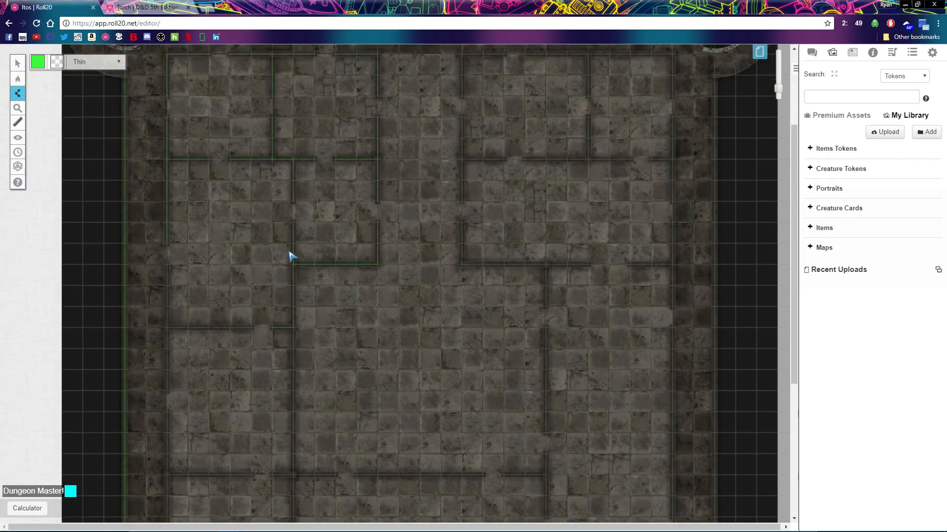
left_click(167, 268)
left_click(168, 327)
double_click(254, 333)
Trace a straight lighting wall from that corner down the west wall to the next opening, and return to the Select tool.
scroll(256, 375, "down", 1)
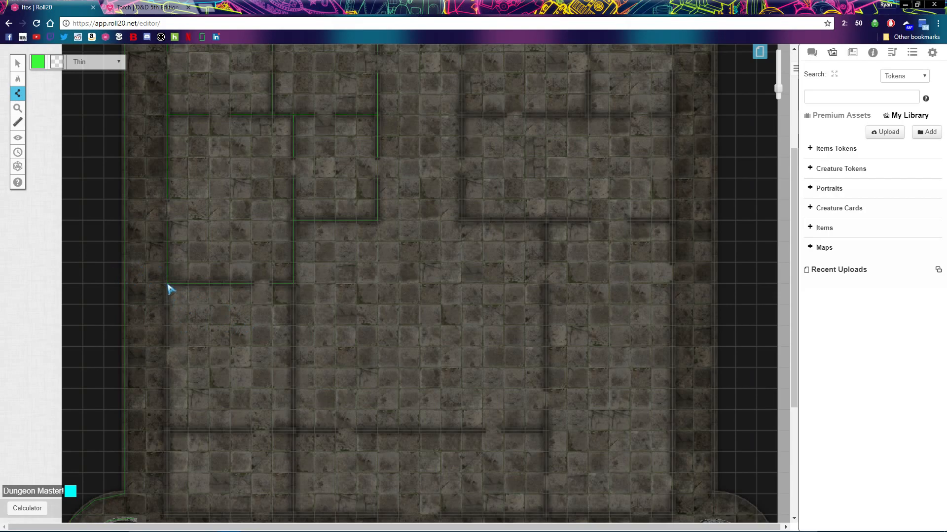
left_click(167, 347)
scroll(281, 335, "down", 3)
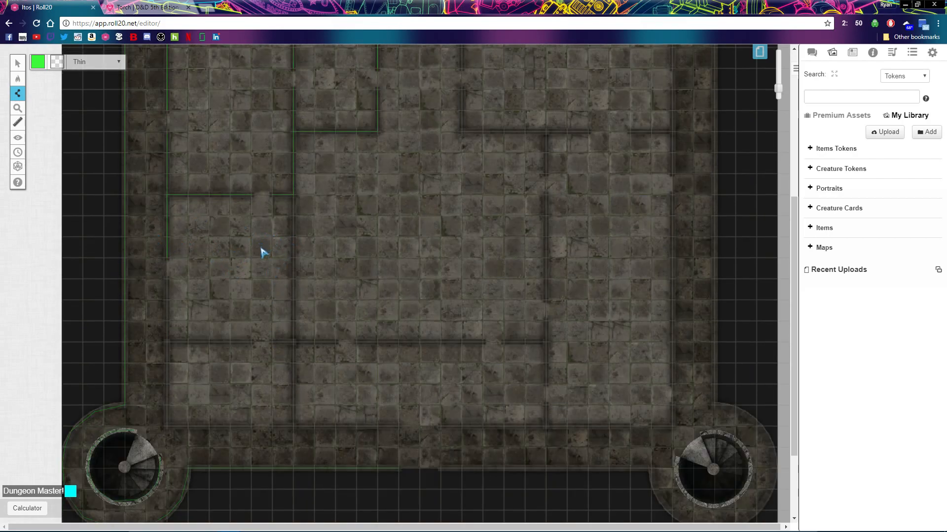
left_click(18, 63)
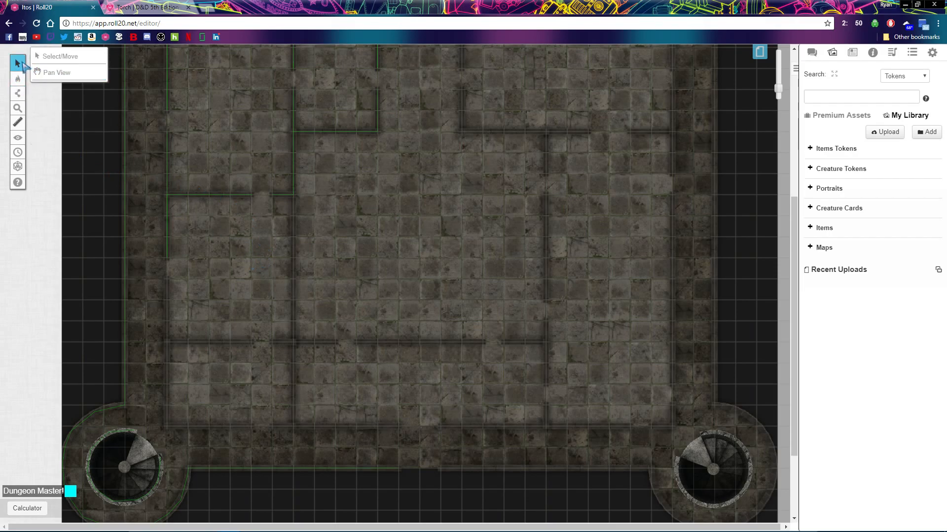
right_click(219, 231)
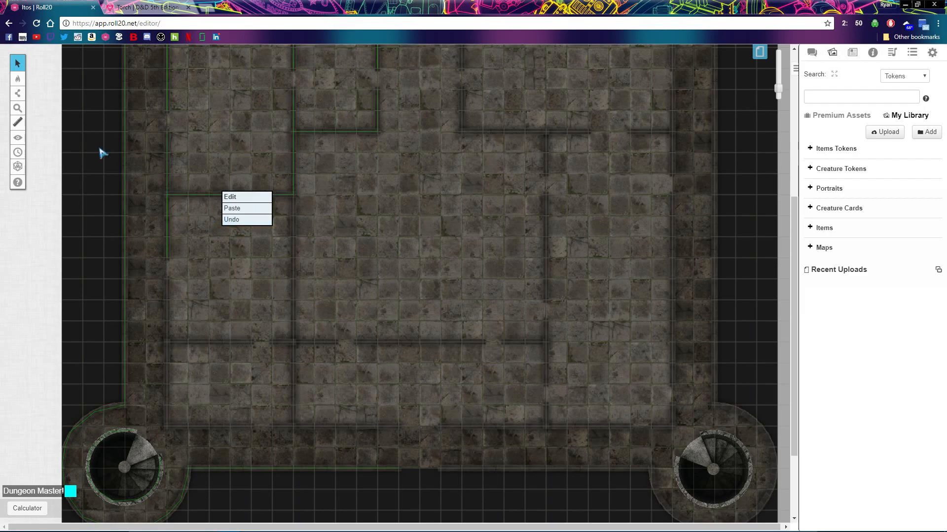
left_click(192, 260)
left_click_drag(205, 275, 150, 167)
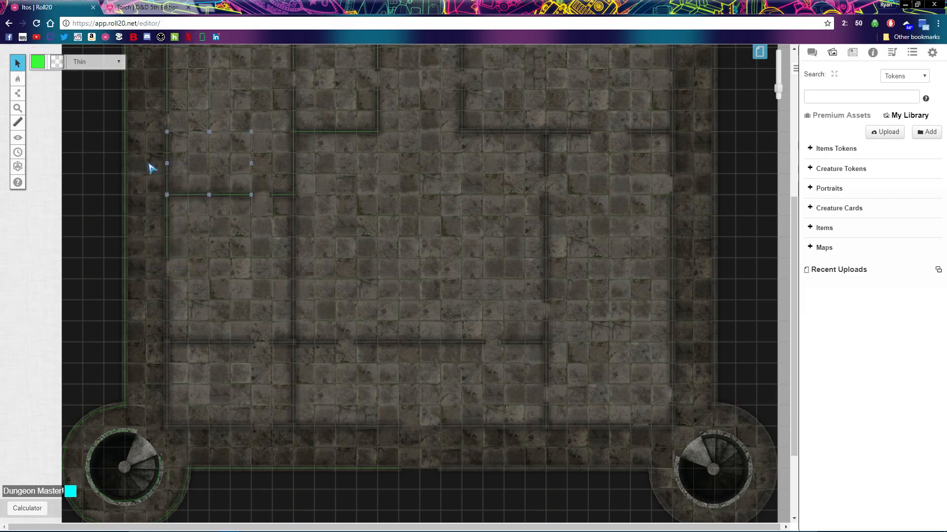
mouse_move(19, 96)
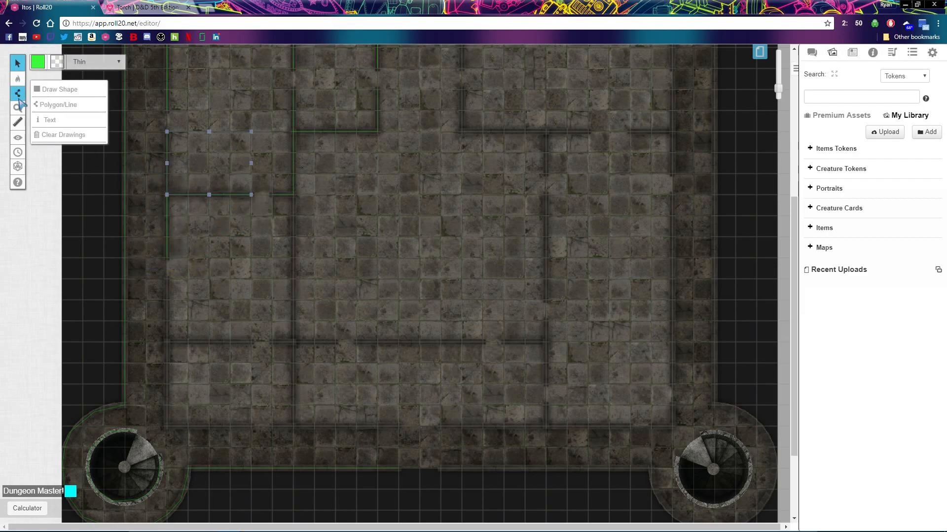
left_click(230, 242)
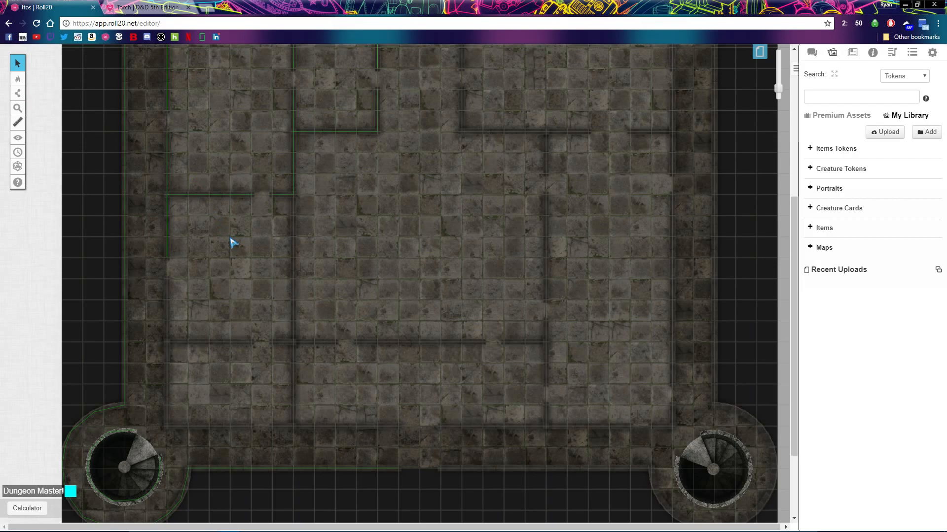
Trace lighting walls along the north, west and south sides of the keep's southwest room, ending at its south opening.
left_click(18, 95)
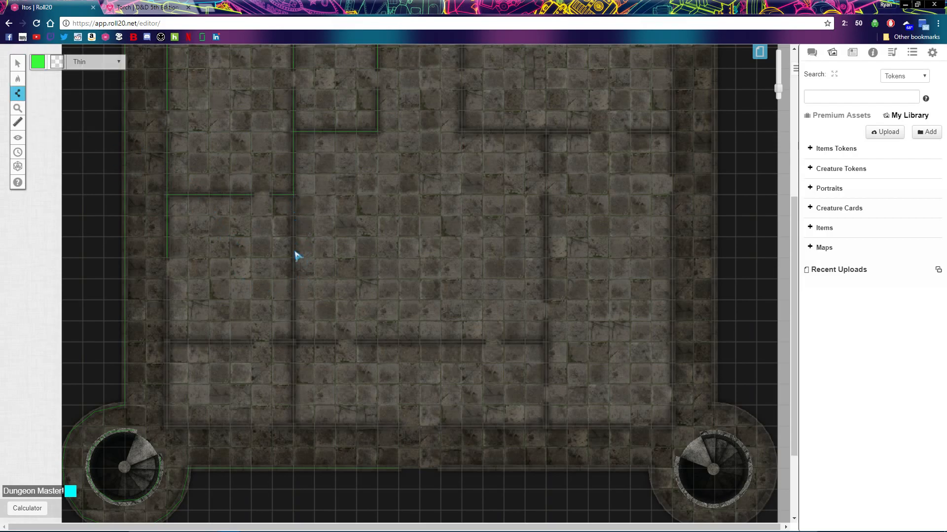
left_click(294, 343)
left_click(167, 342)
left_click(166, 425)
left_click(252, 427)
Trace the south wall from that opening east to the entrance, plus the short wall from the southwest room to the next doorway.
left_click(273, 426)
left_click(398, 427)
left_click(293, 342)
left_click(335, 342)
Set the drawing line colour to cyan and its thickness to Extra Large.
scroll(197, 182, "up", 6)
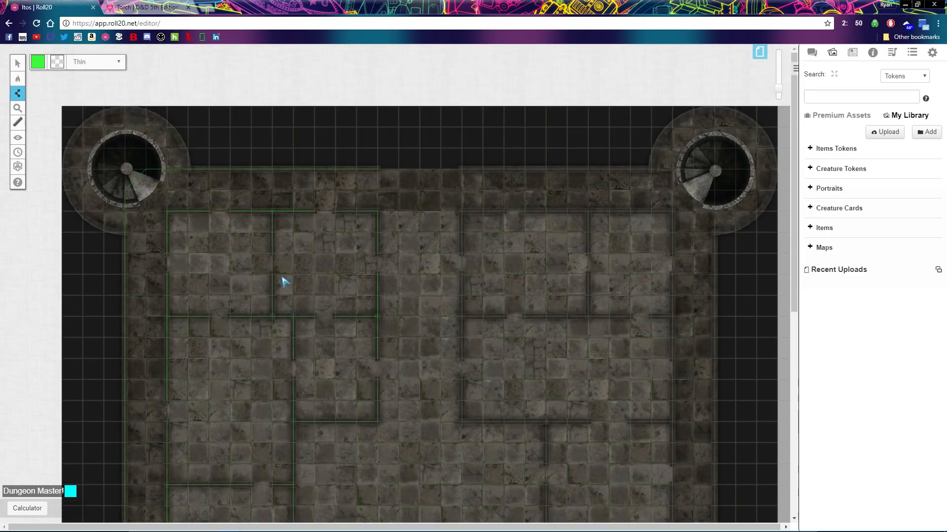
scroll(266, 285, "down", 3)
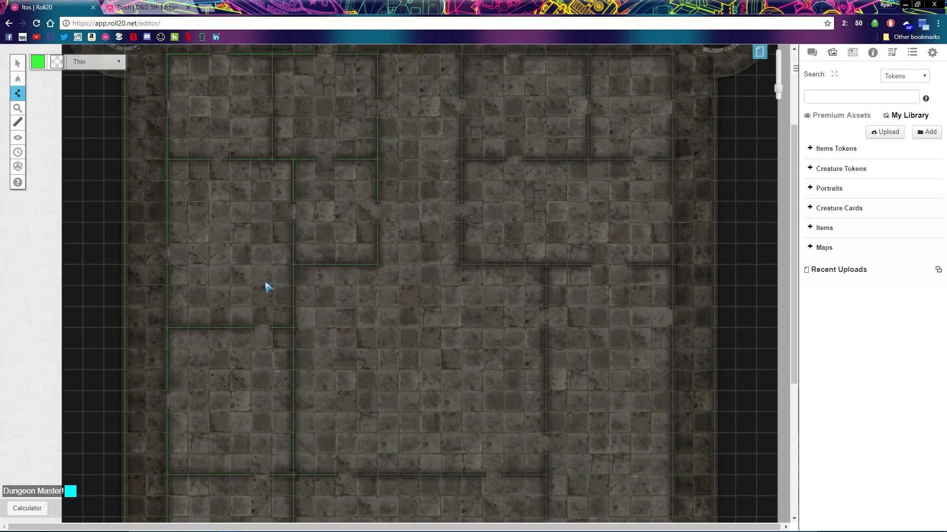
scroll(262, 260, "up", 1)
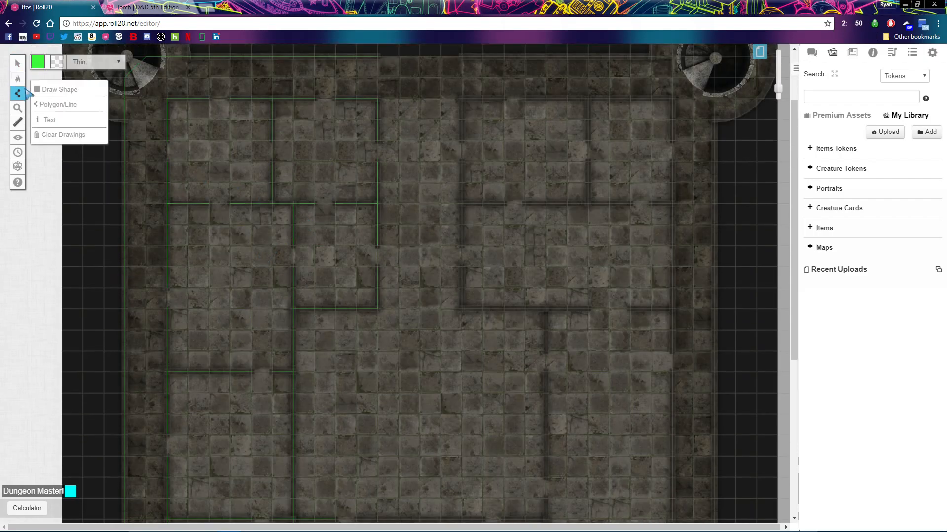
left_click(44, 68)
left_click(69, 89)
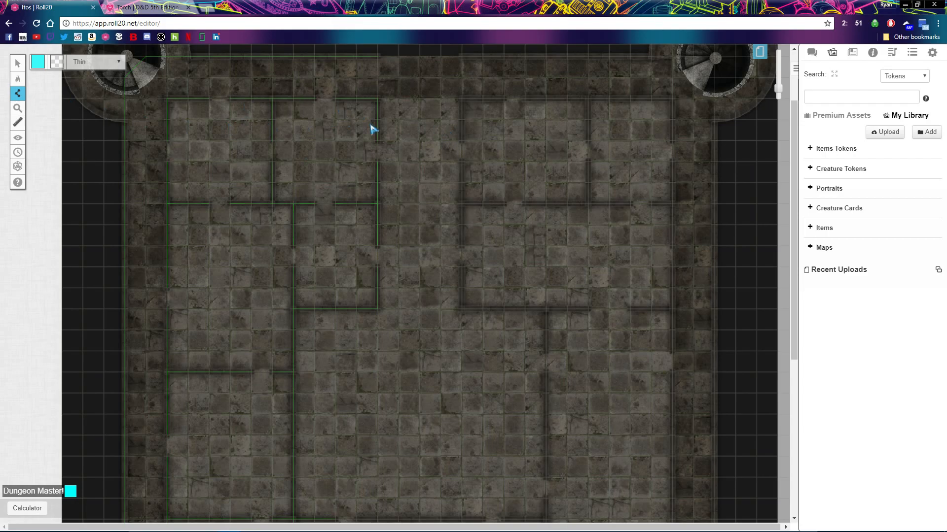
mouse_move(17, 79)
left_click(91, 70)
left_click(96, 112)
left_click(189, 99)
left_click(253, 99)
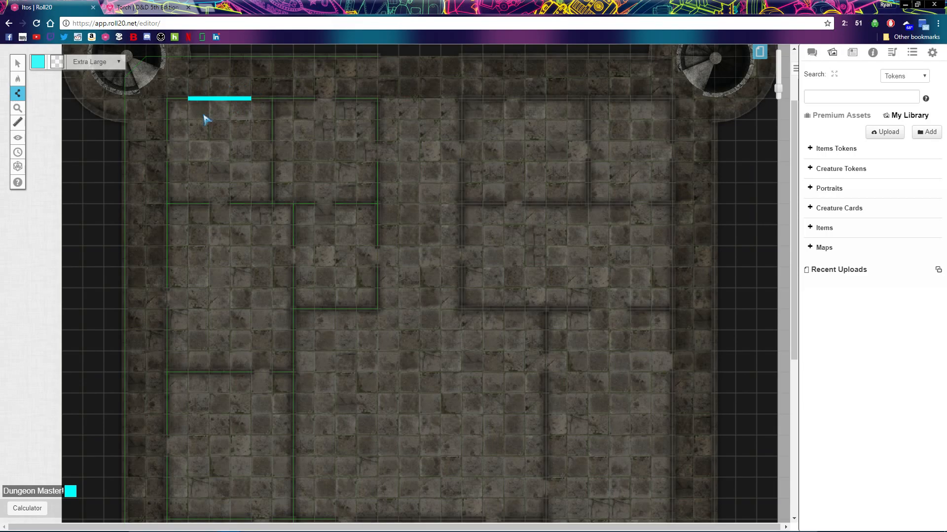
left_click(17, 63)
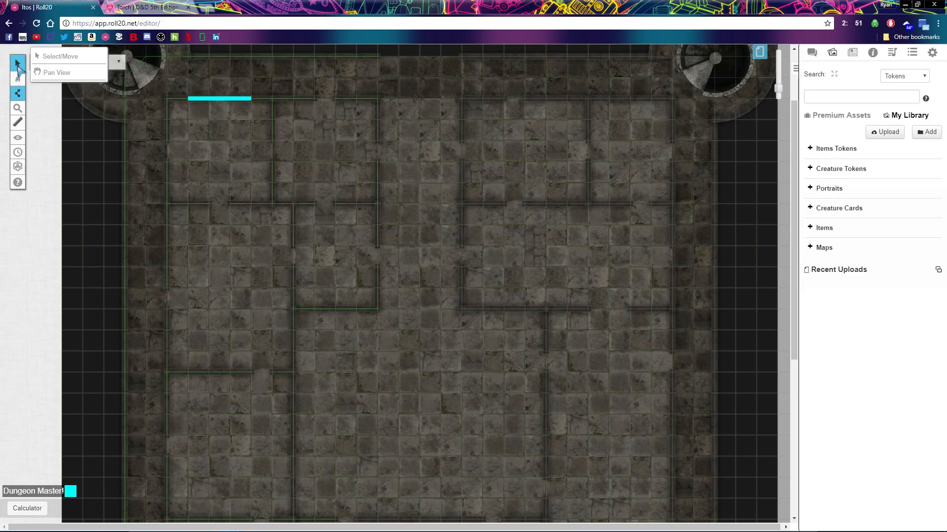
right_click(254, 147)
left_click(274, 138)
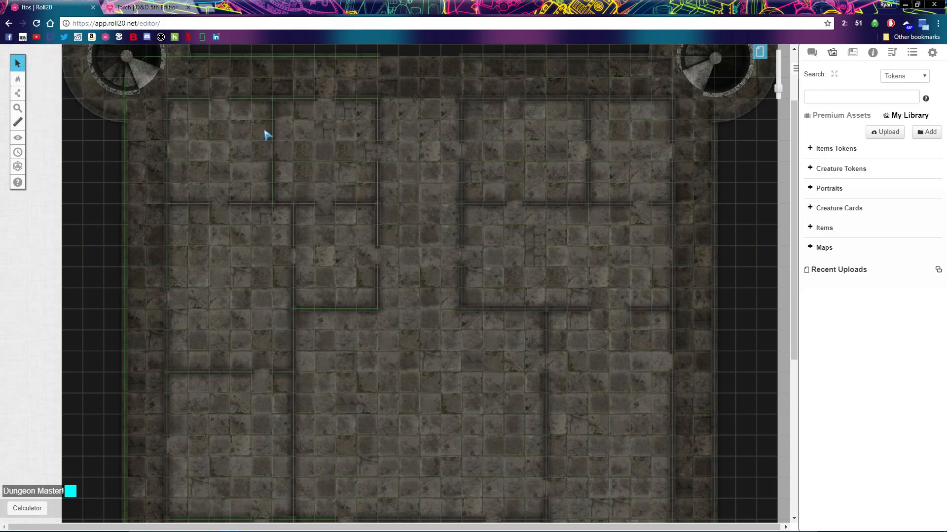
left_click(44, 104)
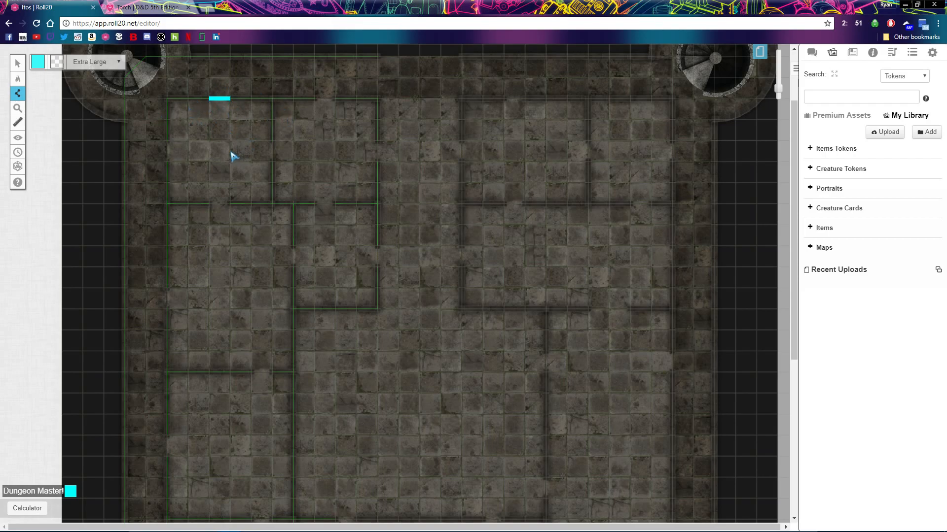
left_click(168, 142)
left_click(17, 63)
right_click(241, 147)
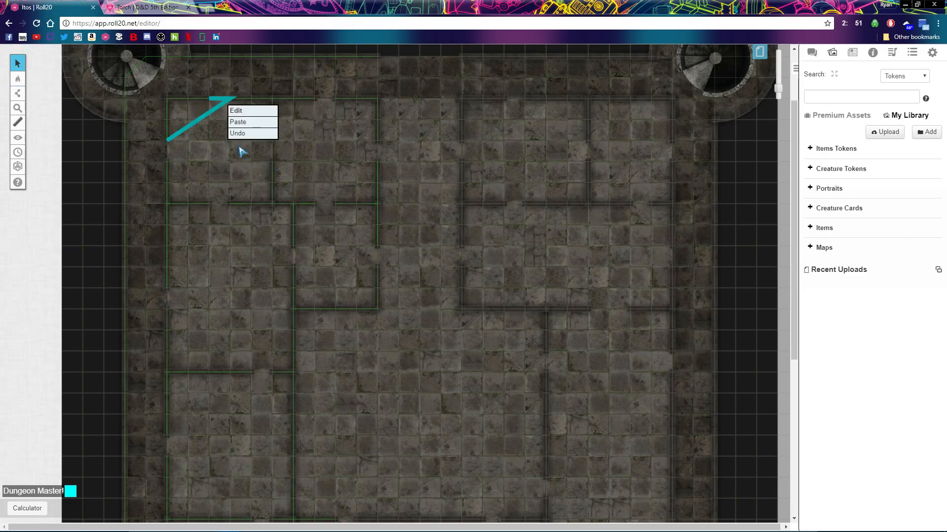
left_click(241, 134)
Draw Extra Large cyan bars across the northwest room's north and west openings and across the next opening down the west wall.
mouse_move(17, 94)
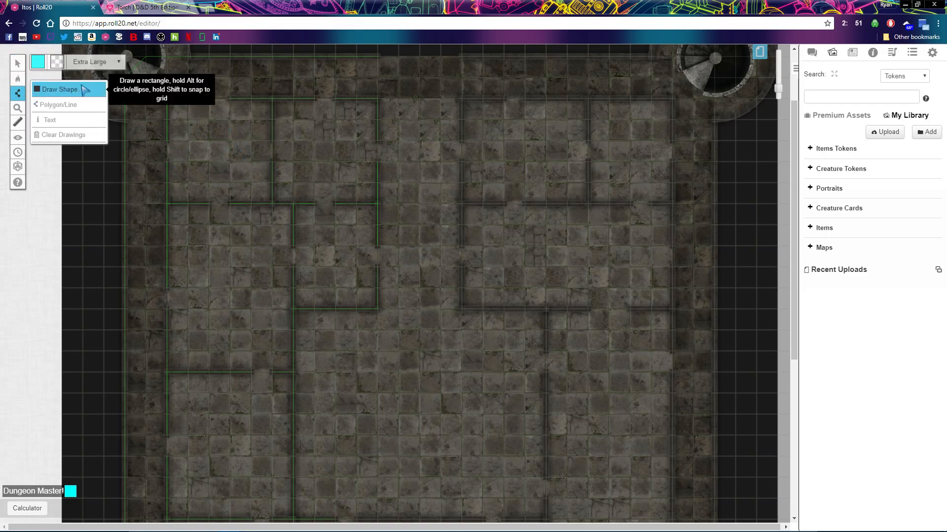
left_click(49, 89)
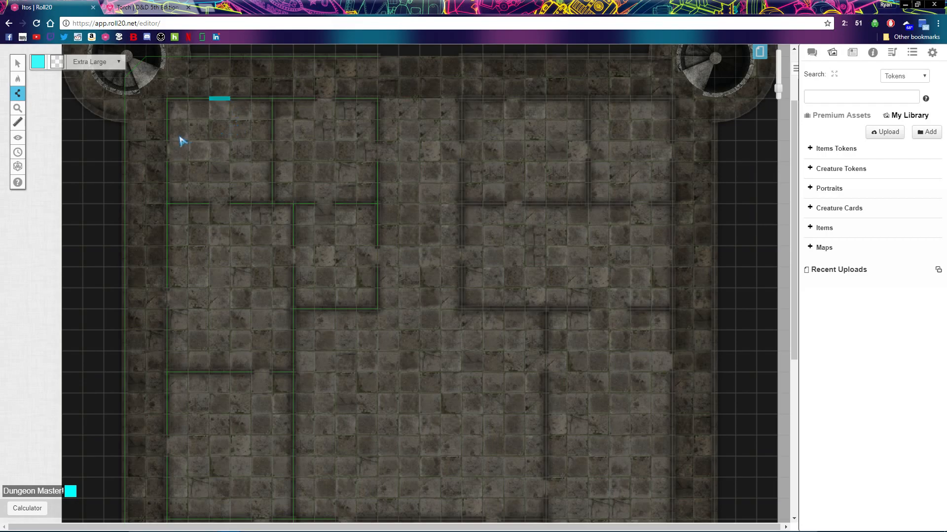
left_click_drag(167, 161, 167, 162)
scroll(336, 271, "down", 1)
left_click_drag(167, 245, 168, 265)
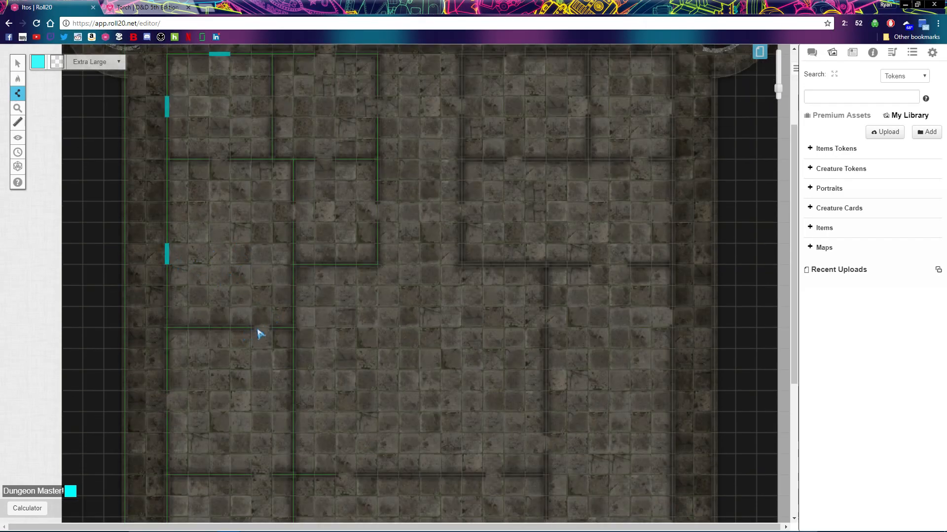
Draw cyan bars across the doorway in the inner wall farther south and the doorway between the two northwest rooms.
left_click_drag(271, 332, 272, 328)
left_click_drag(274, 106, 271, 115)
scroll(340, 128, "up", 2)
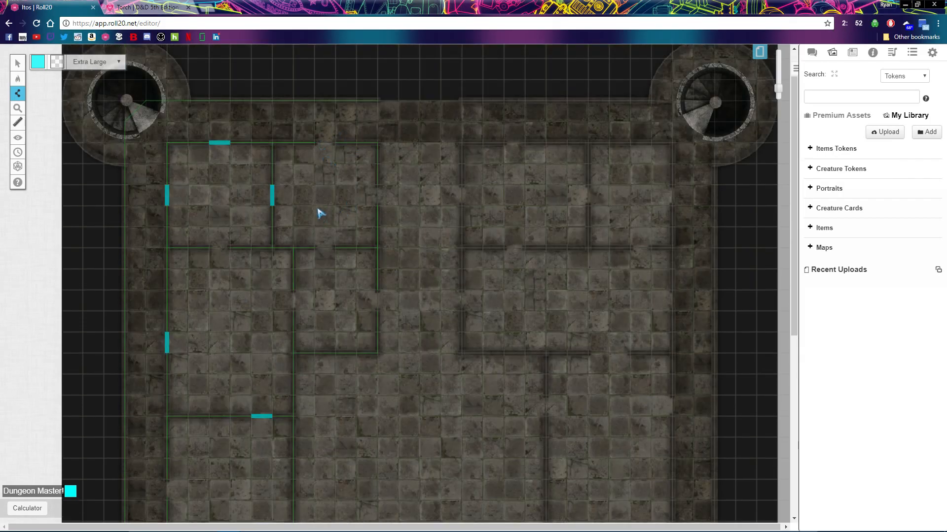
scroll(283, 306, "down", 6)
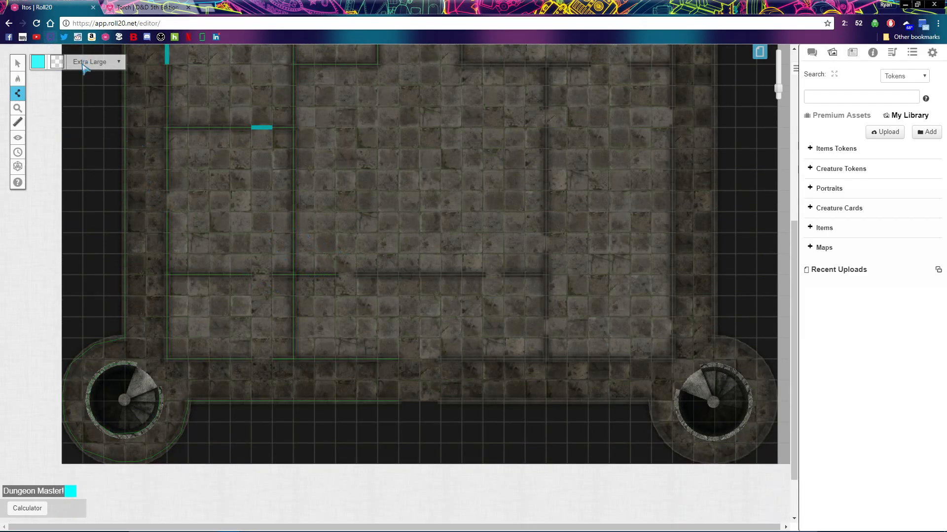
scroll(342, 212, "up", 6)
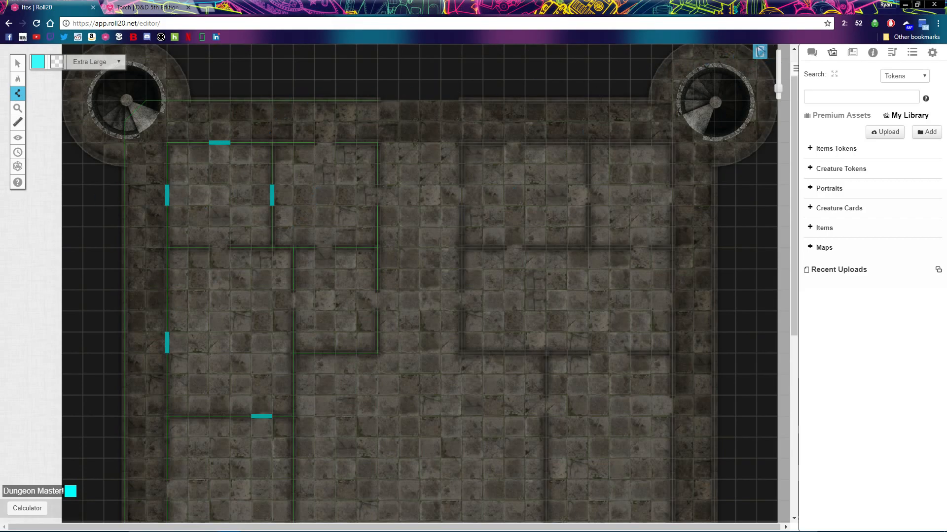
scroll(399, 275, "down", 2)
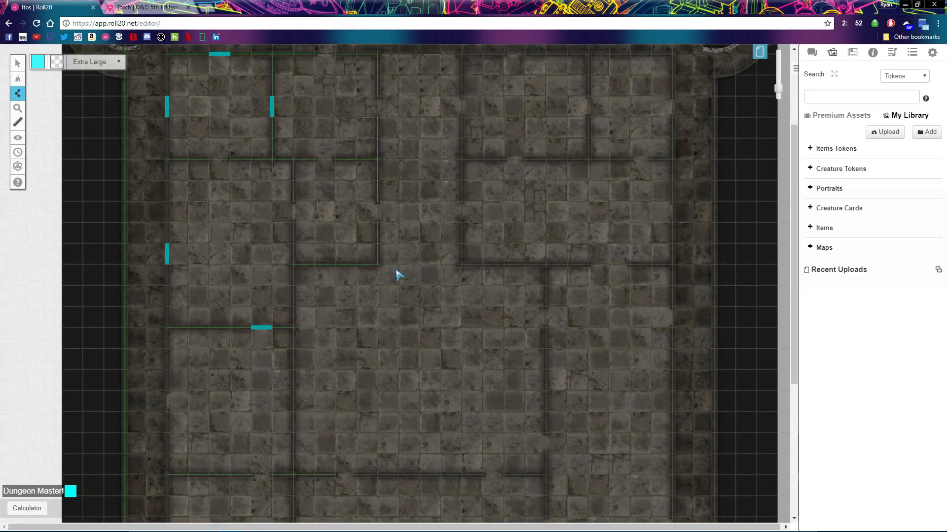
scroll(428, 259, "up", 1)
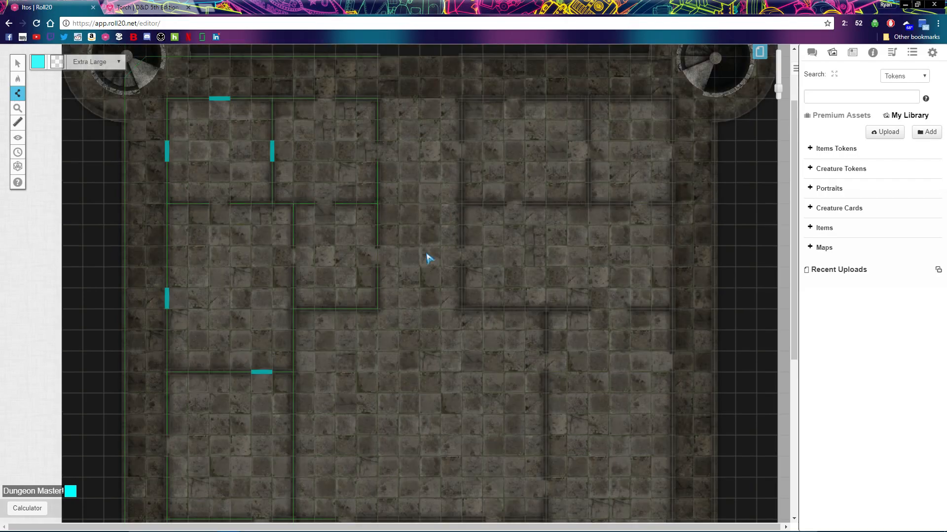
Open the Tokens page and switch to its token layer, keeping the art library open.
left_click(759, 51)
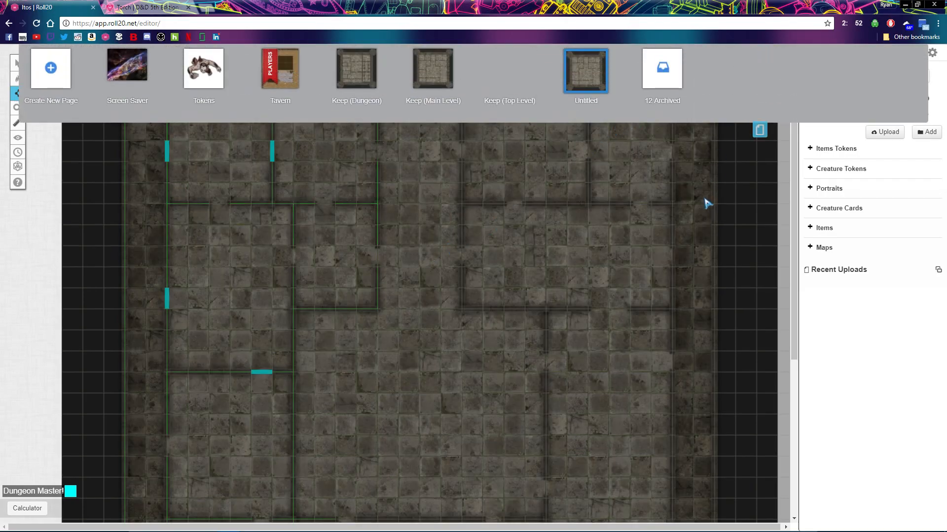
left_click(212, 75)
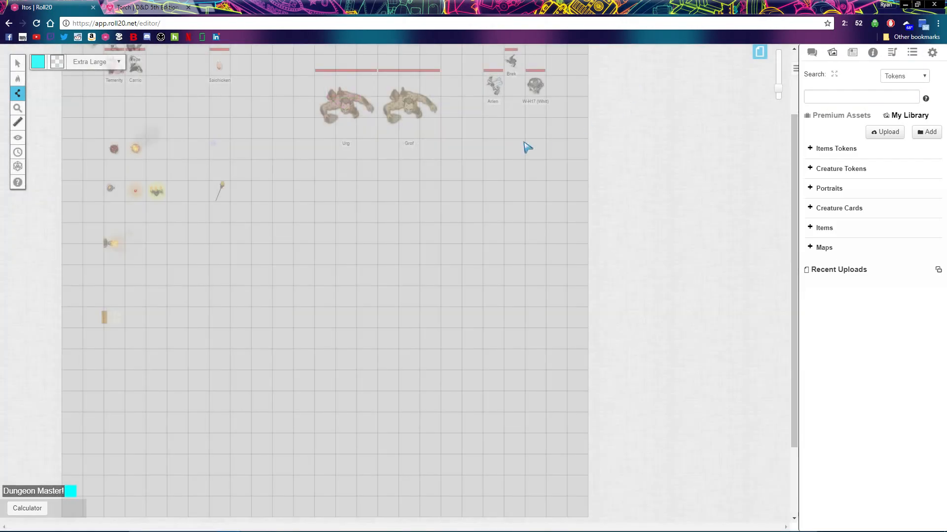
mouse_move(20, 109)
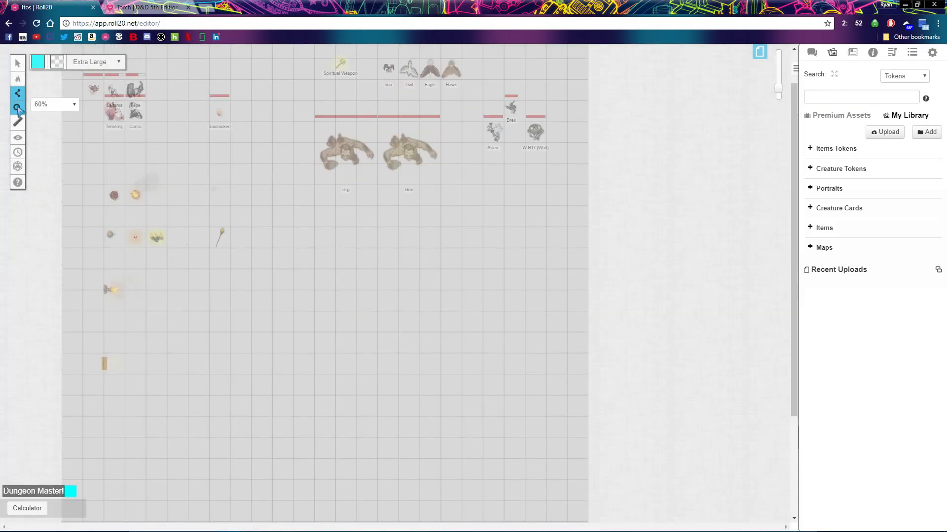
mouse_move(18, 79)
left_click(64, 90)
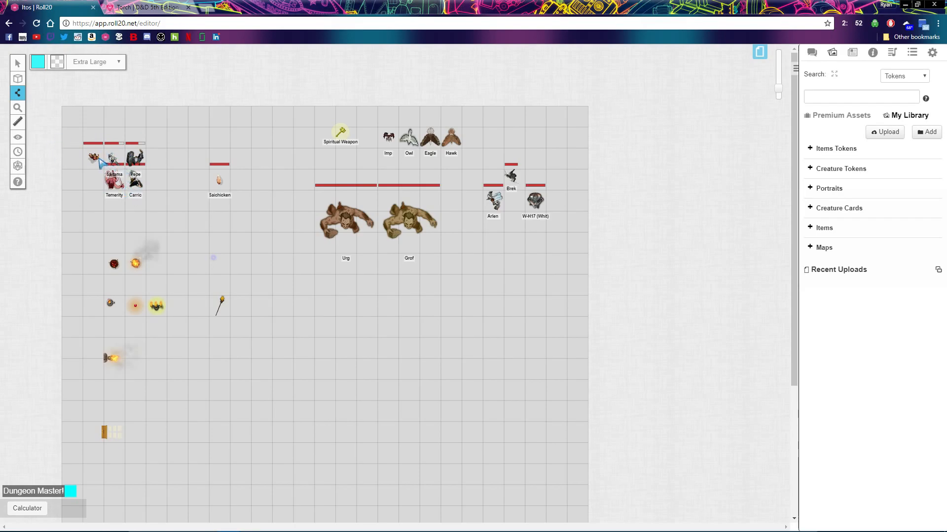
left_click(852, 52)
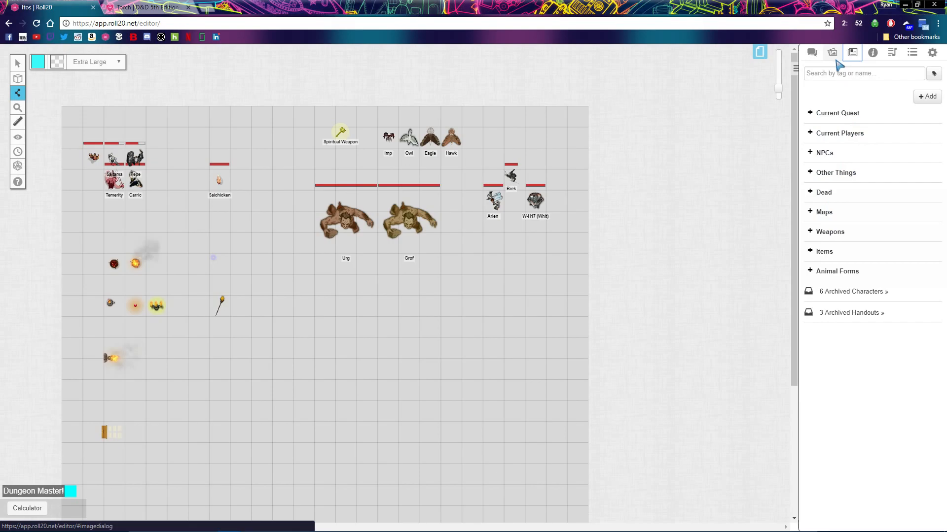
left_click(833, 53)
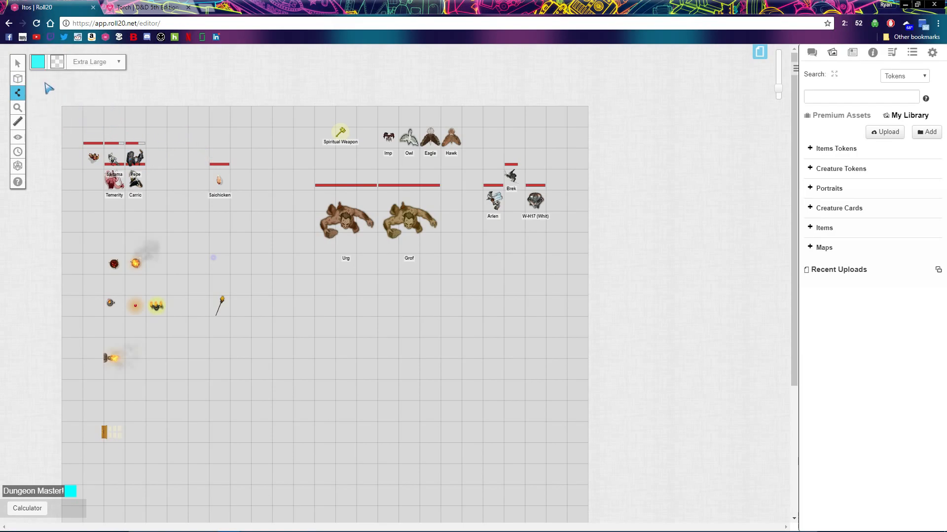
Examine the basic and advanced settings of the Pepe token, including emitted light and sight, and close them without saving.
mouse_move(18, 64)
left_click(135, 157)
left_click(779, 81)
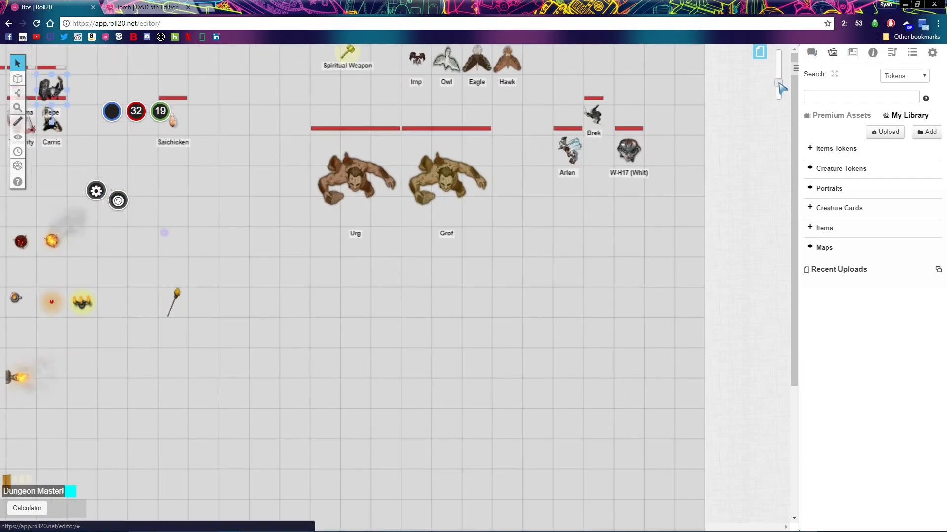
left_click_drag(396, 526, 271, 526)
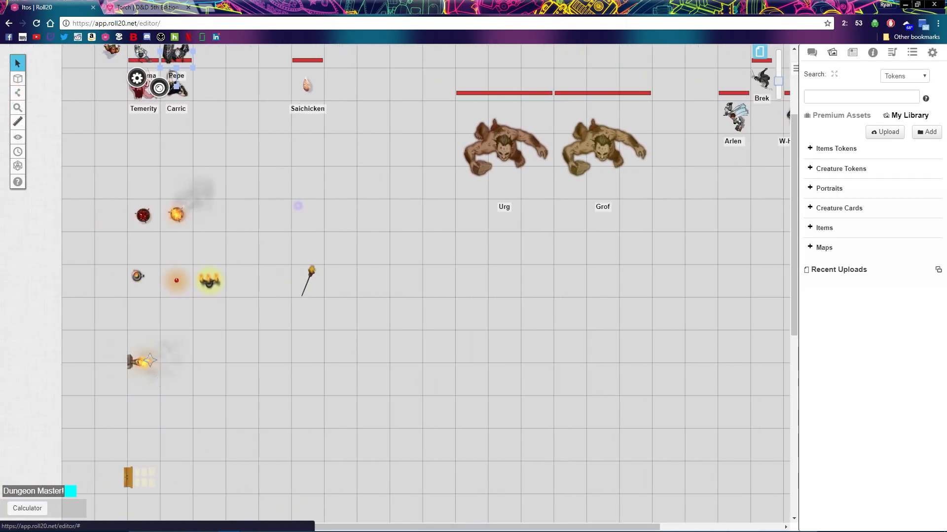
scroll(159, 380, "up", 3)
left_click(139, 219)
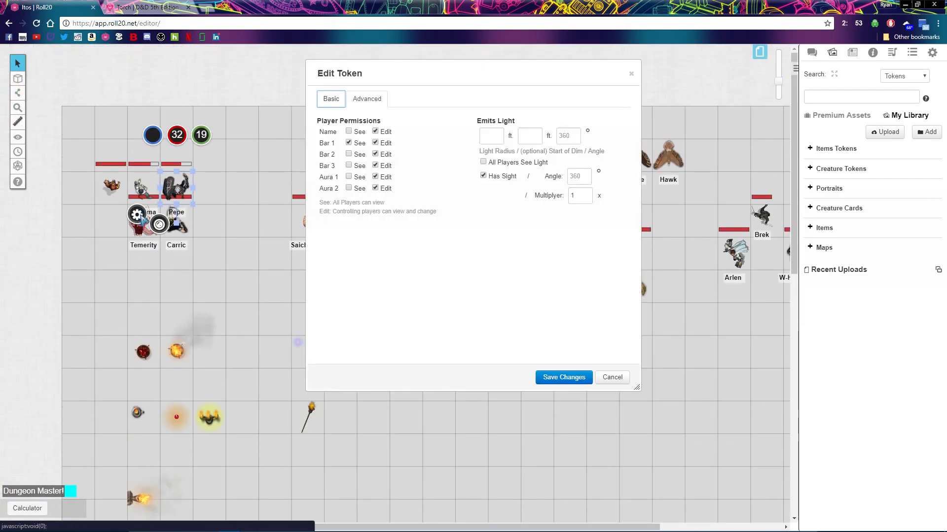
left_click(330, 99)
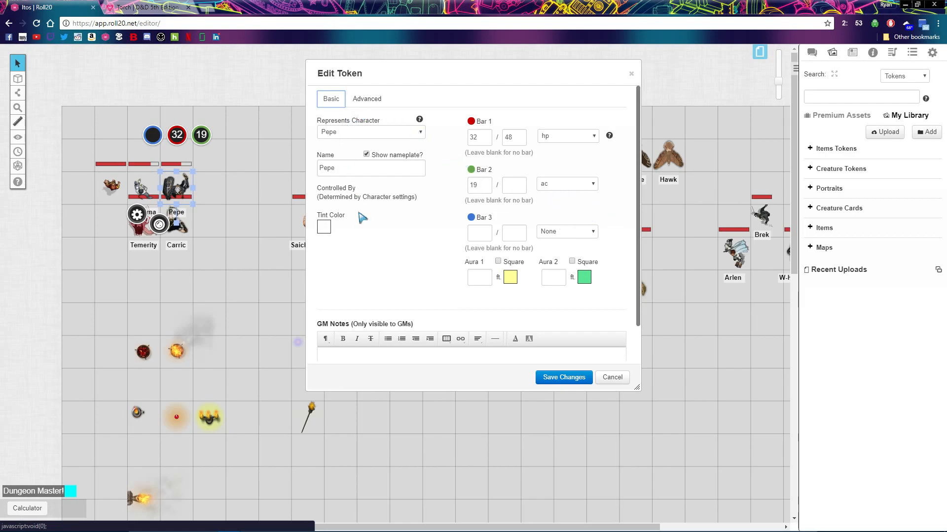
left_click(365, 100)
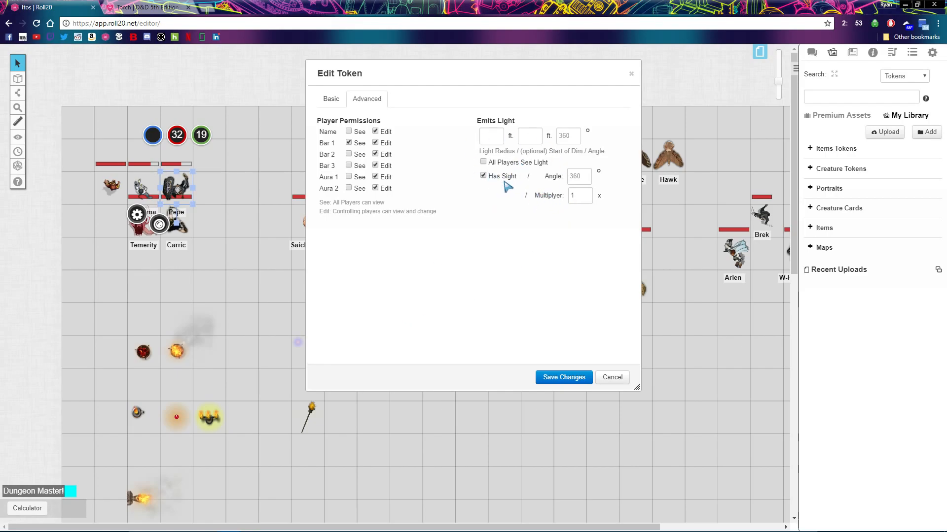
left_click(611, 377)
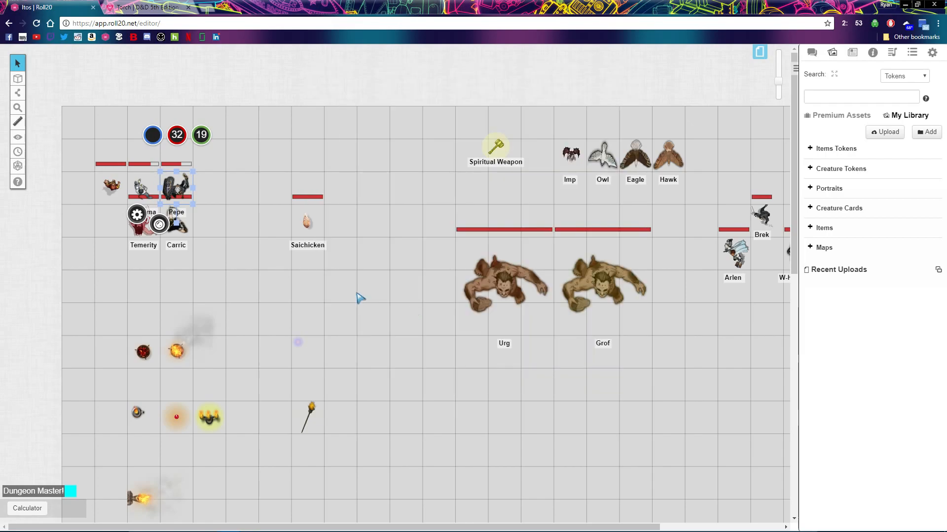
Examine the Temerity token's emitted light and sight settings, save them as they are, and select the five grouped character tokens.
left_click(141, 225)
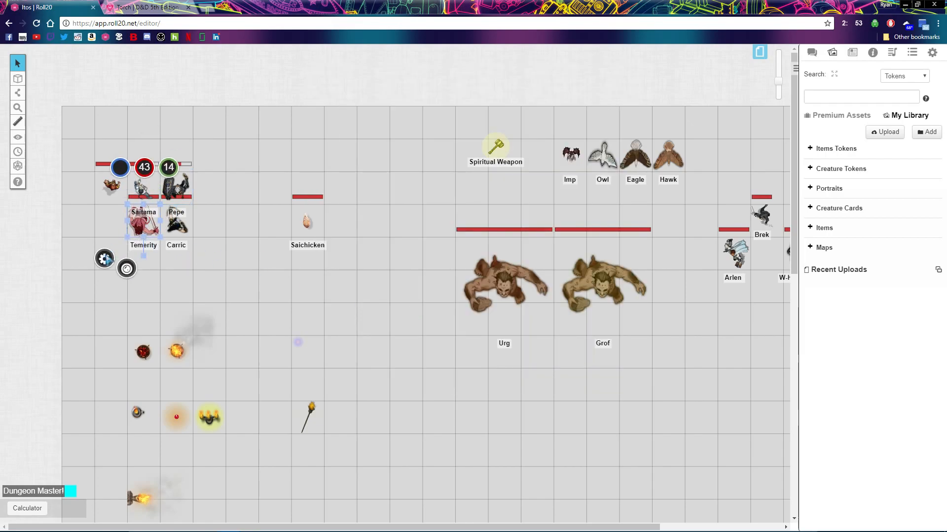
left_click(105, 259)
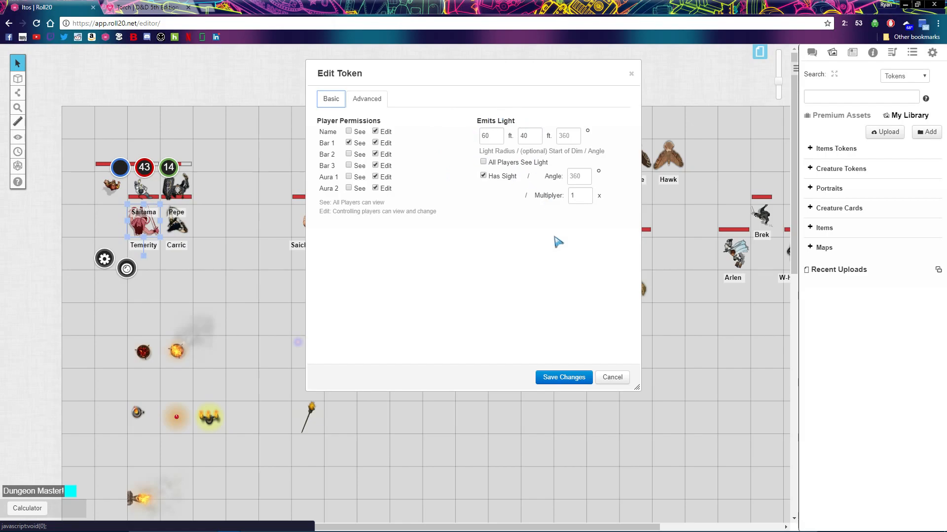
left_click(572, 377)
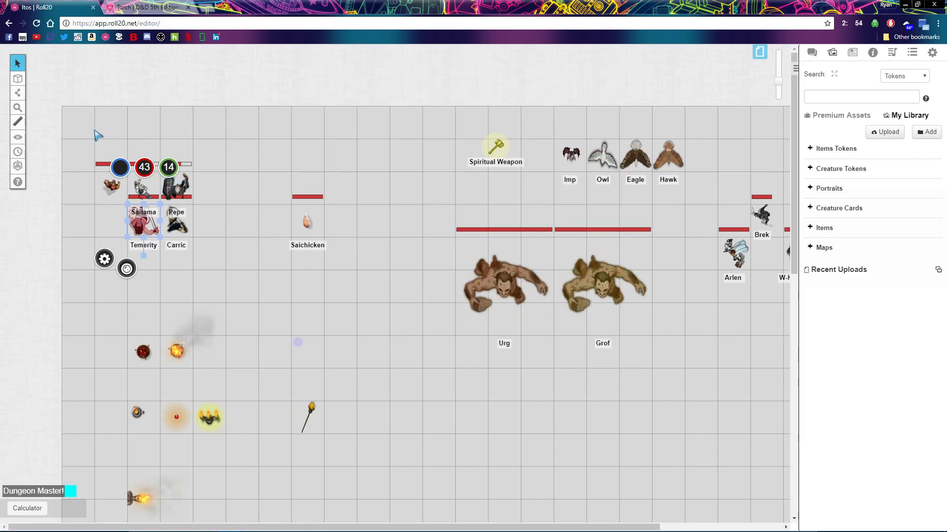
left_click_drag(74, 129, 217, 243)
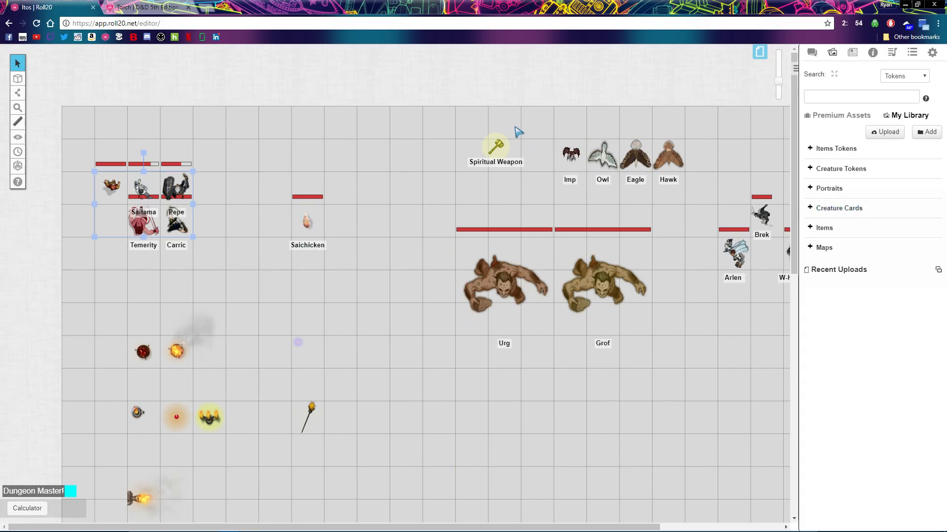
Examine the light settings of the dark red ember brazier token and close them without saving.
scroll(345, 296, "down", 4)
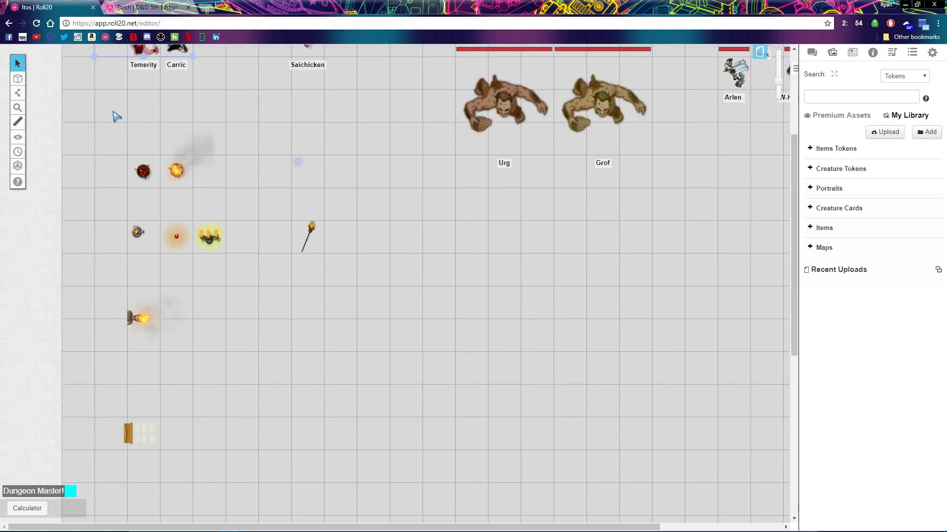
left_click(143, 171)
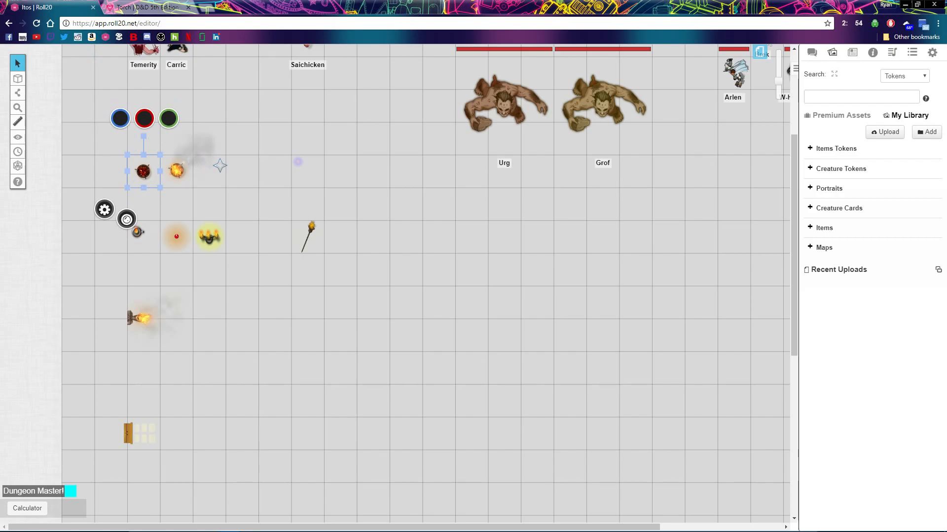
left_click(104, 210)
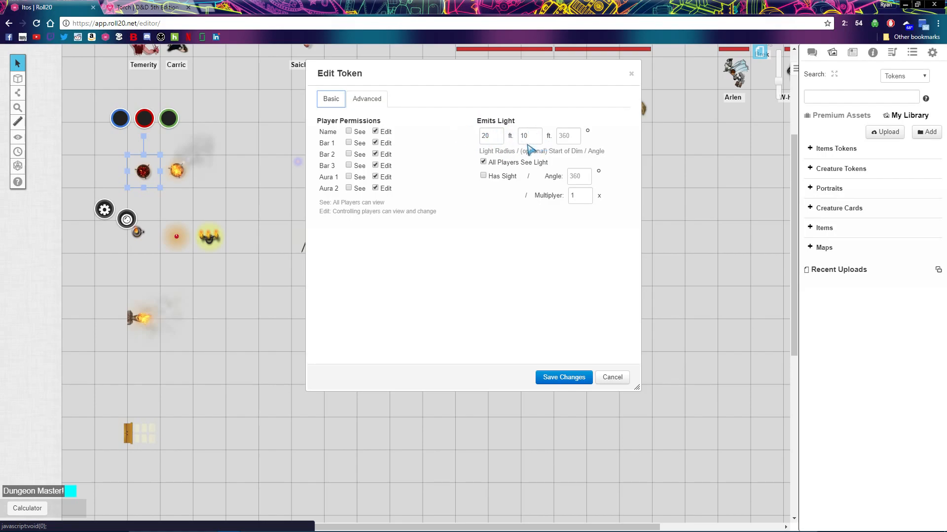
left_click(612, 378)
Examine the light settings of the flaming, smoking brazier token and close them without saving.
left_click(176, 171)
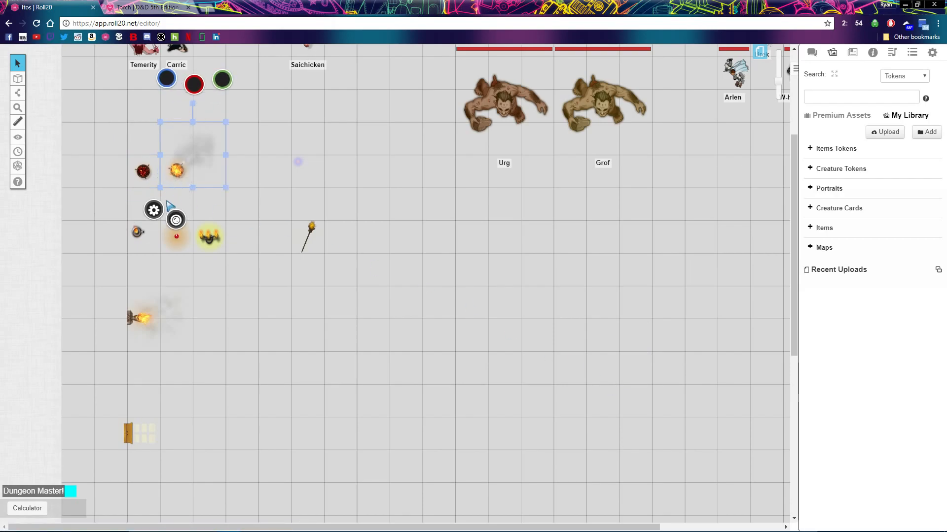
left_click(153, 210)
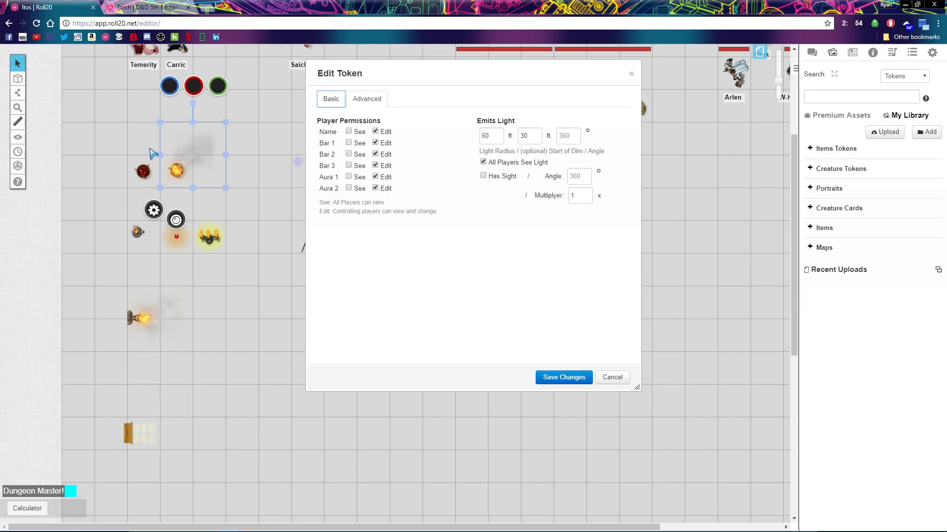
scroll(266, 148, "up", 3)
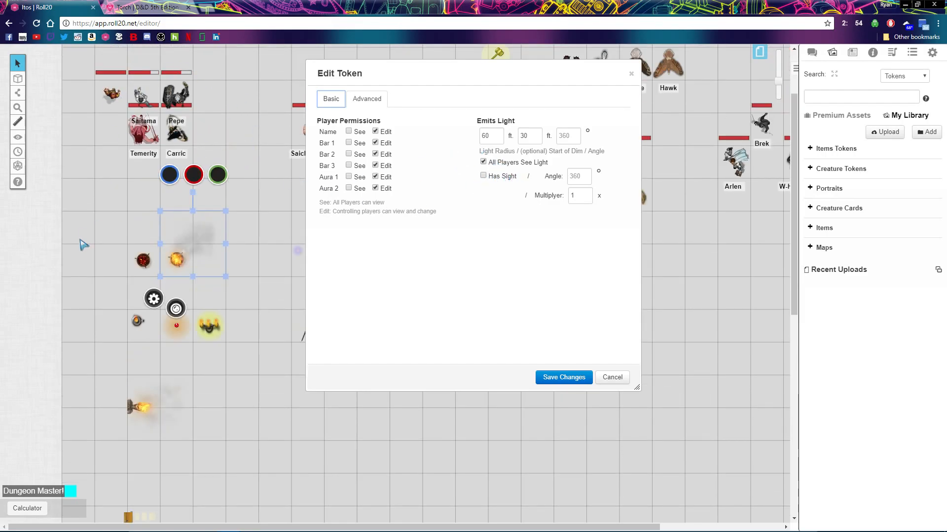
scroll(326, 209, "down", 6)
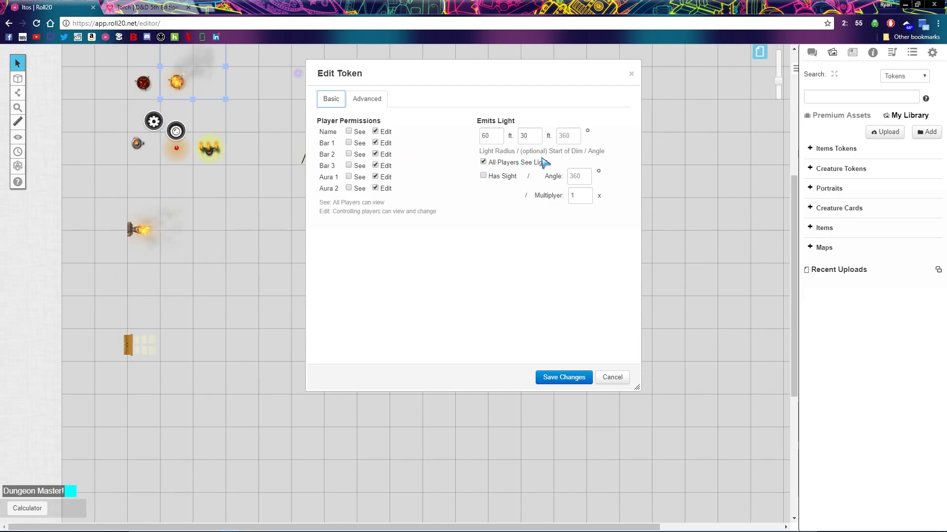
scroll(221, 225, "up", 3)
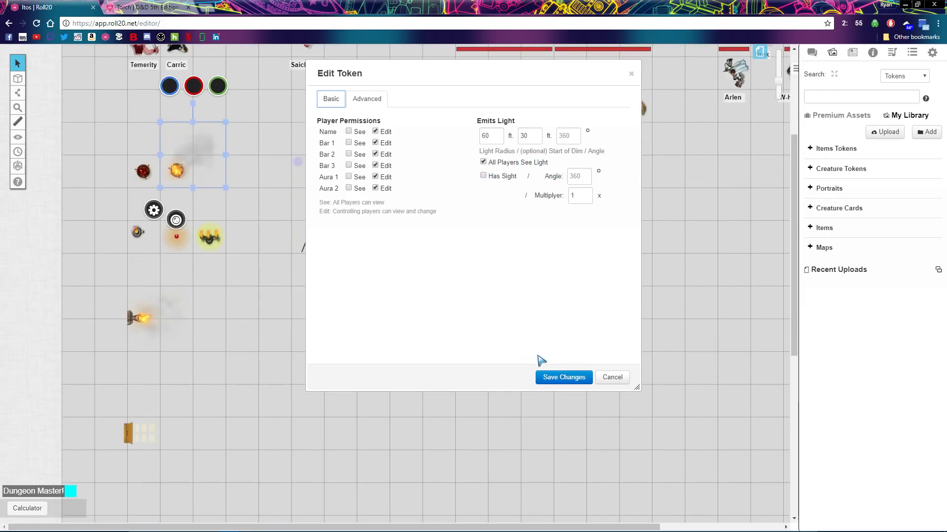
left_click(612, 377)
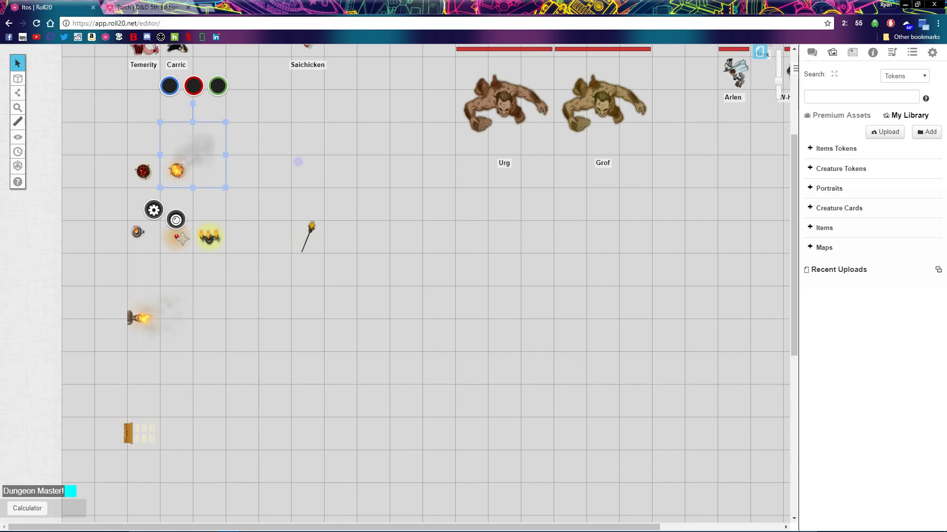
Examine the light settings of the small red glowing token beside the candelabra, close them without saving, and deselect it.
left_click(180, 239)
left_click(132, 279)
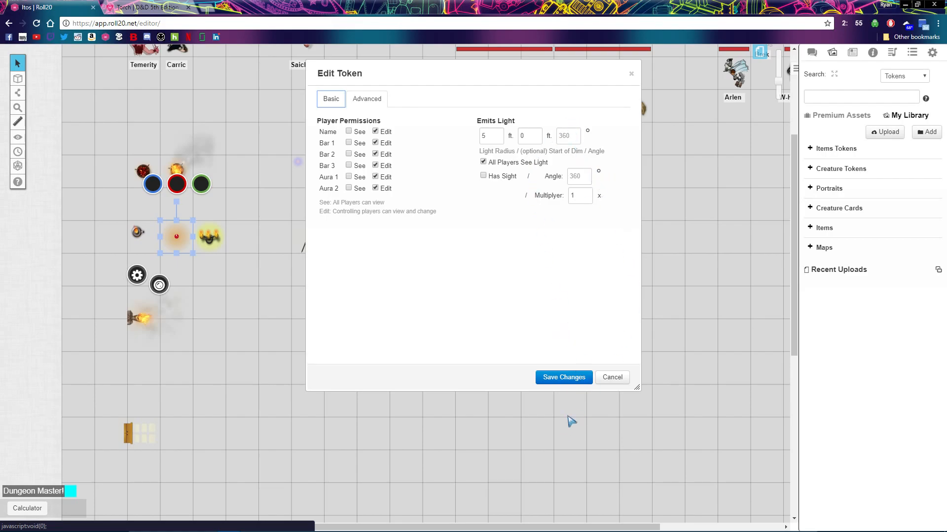
left_click(616, 379)
left_click(257, 296)
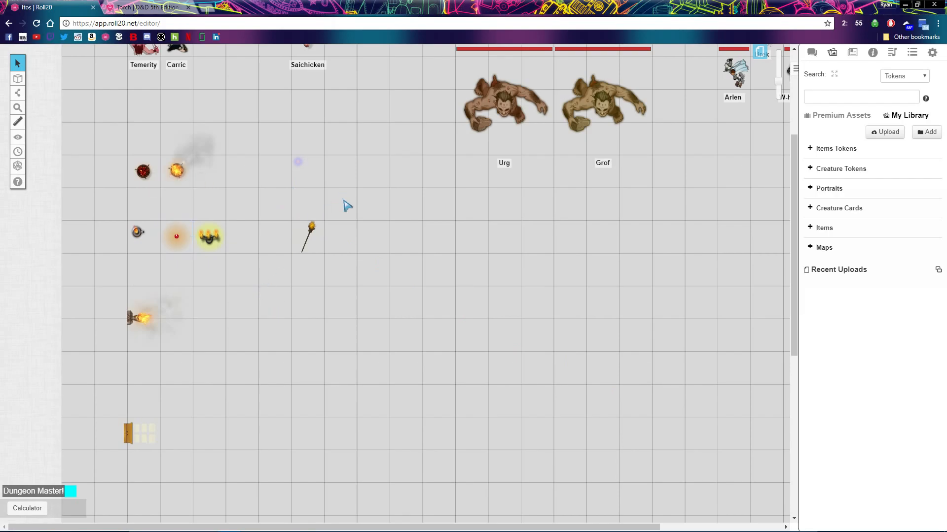
Compare the torch token's emitted light settings with the Torch entry in the D&D 5th Edition compendium and save them as they are.
scroll(346, 207, "up", 3)
left_click(313, 324)
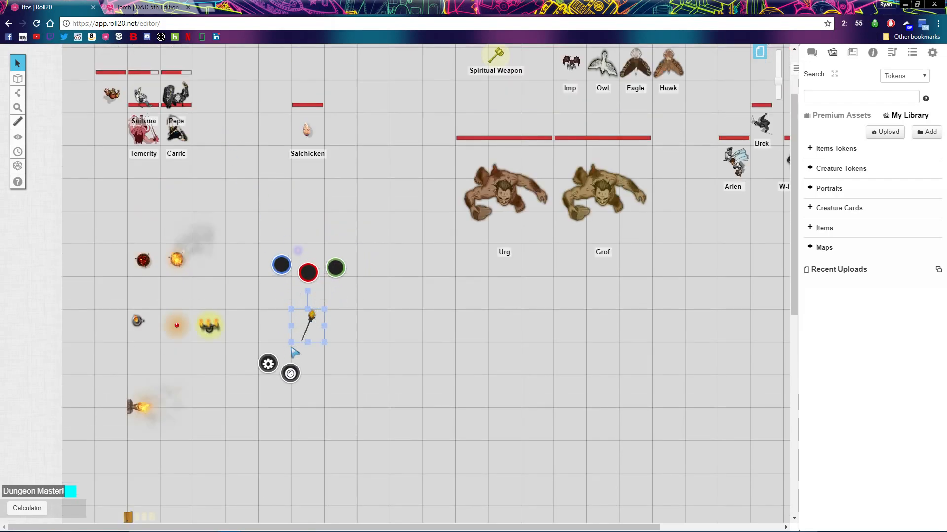
left_click(270, 365)
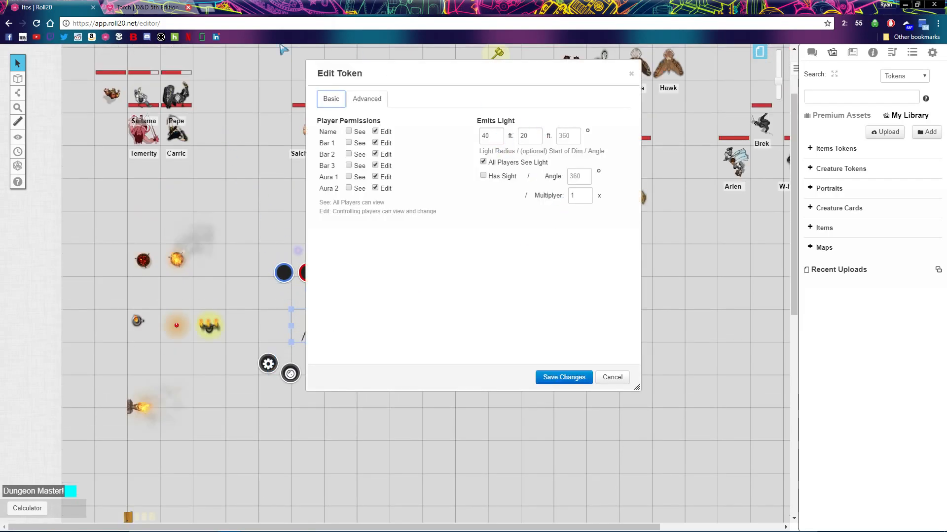
left_click(129, 12)
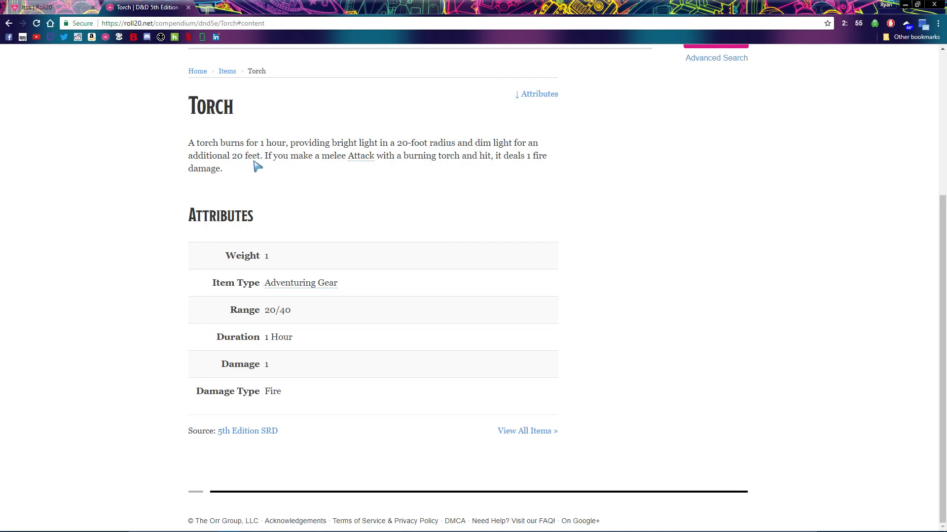
left_click(36, 7)
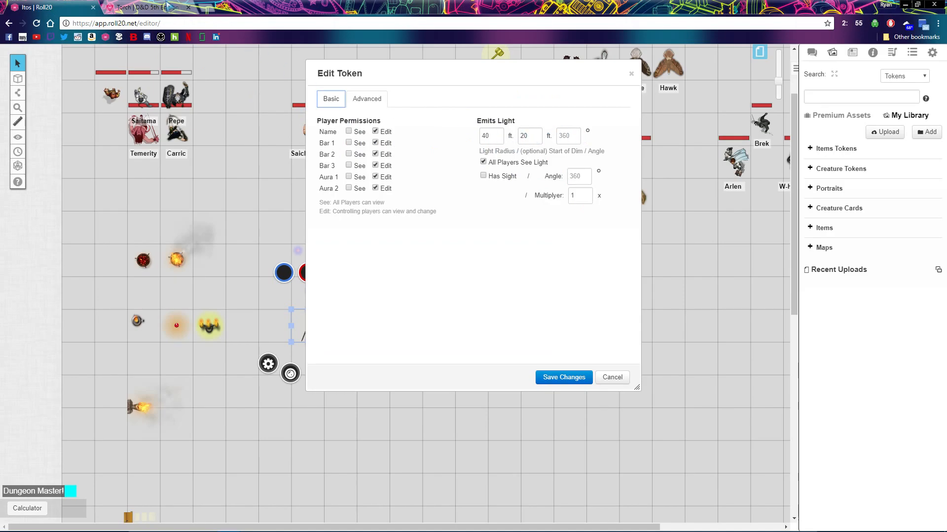
key("ctrl+Tab")
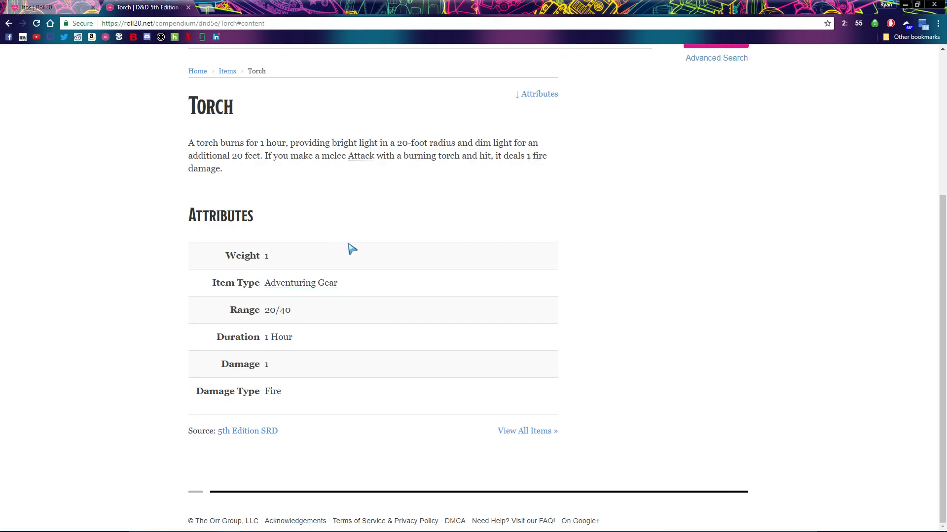
key("ctrl+shift+Tab")
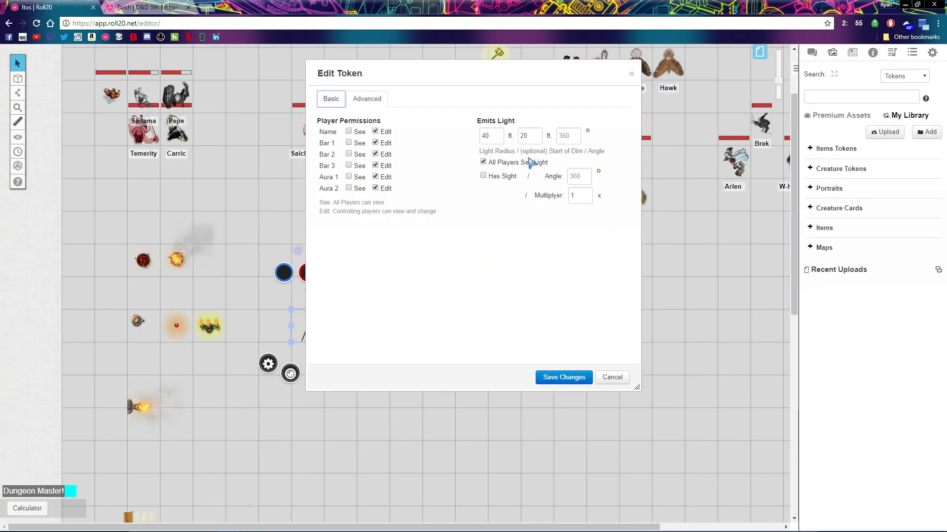
left_click(571, 380)
Place a duplicate of the torch token one square east of the original and delete it.
left_click(309, 327)
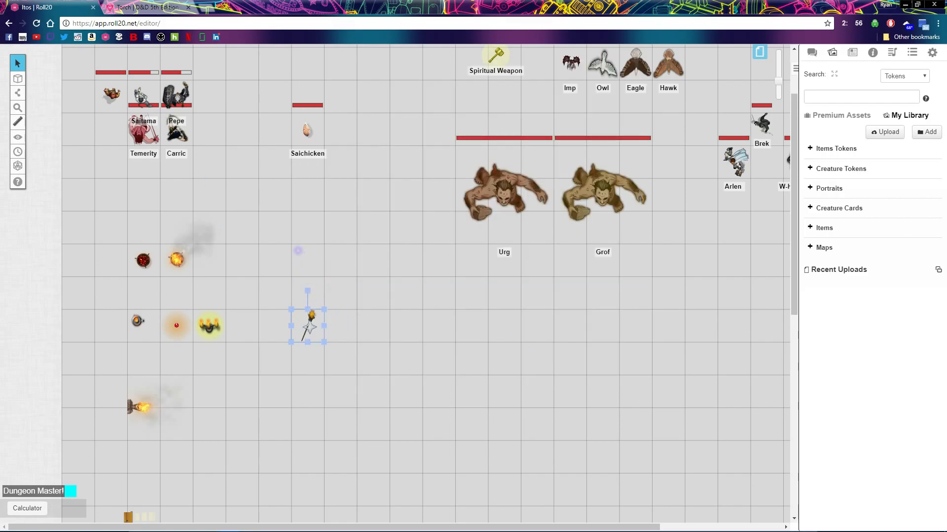
left_click(355, 329)
left_click(180, 94)
mouse_move(309, 330)
left_mouse_down()
mouse_move(112, 83)
mouse_move(112, 98)
mouse_move(253, 207)
mouse_move(310, 326)
left_mouse_up()
left_click_drag(117, 99, 351, 326)
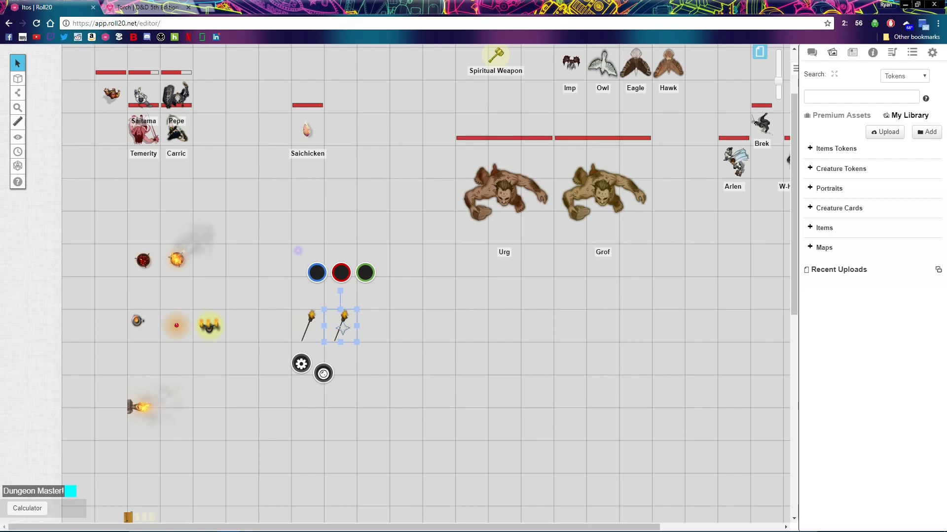
key("Delete")
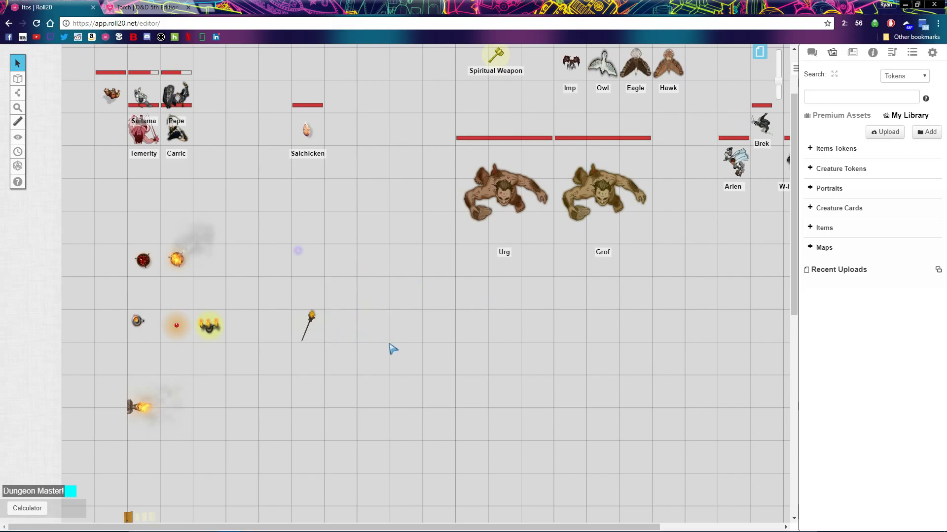
Examine the basic and advanced settings of the Light Spell token above the torch and close them without saving.
left_click(299, 252)
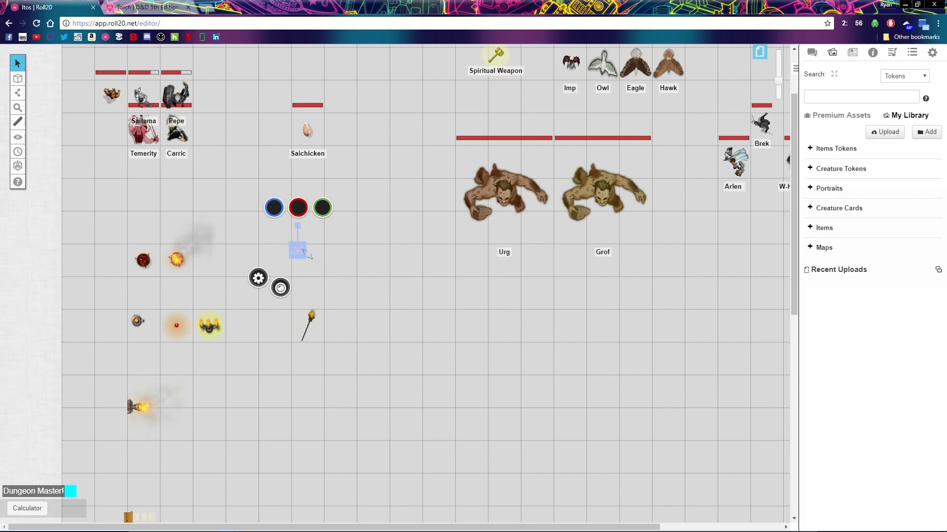
mouse_move(306, 260)
left_mouse_down()
mouse_move(330, 276)
mouse_move(307, 253)
left_mouse_up()
left_click(322, 268)
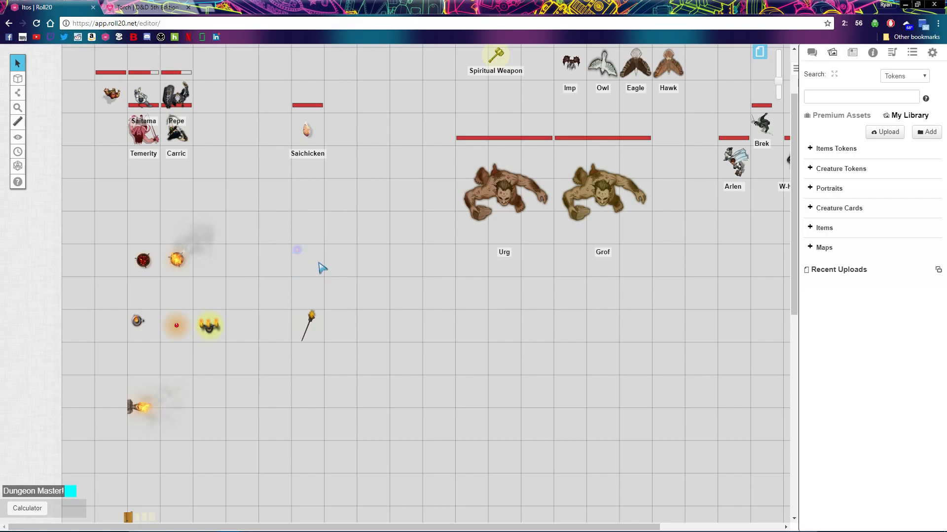
left_click(296, 250)
left_click(257, 278)
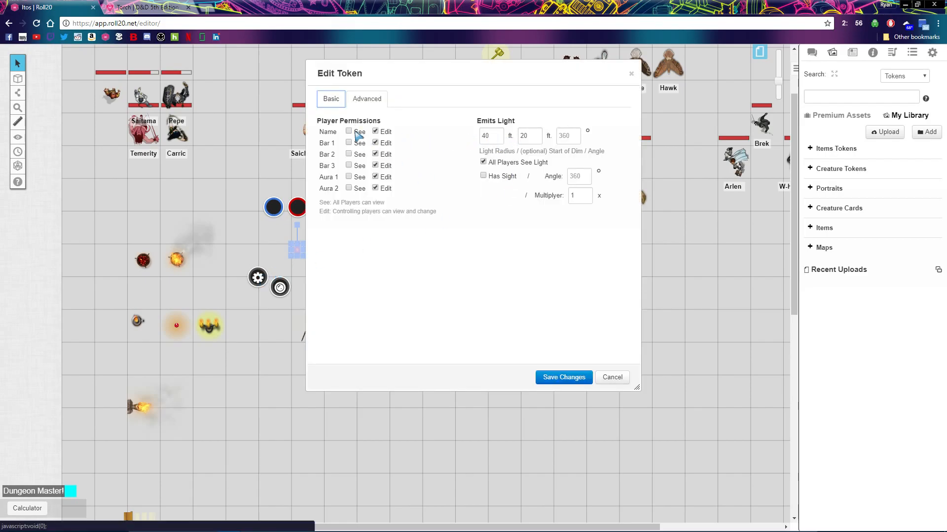
left_click(333, 102)
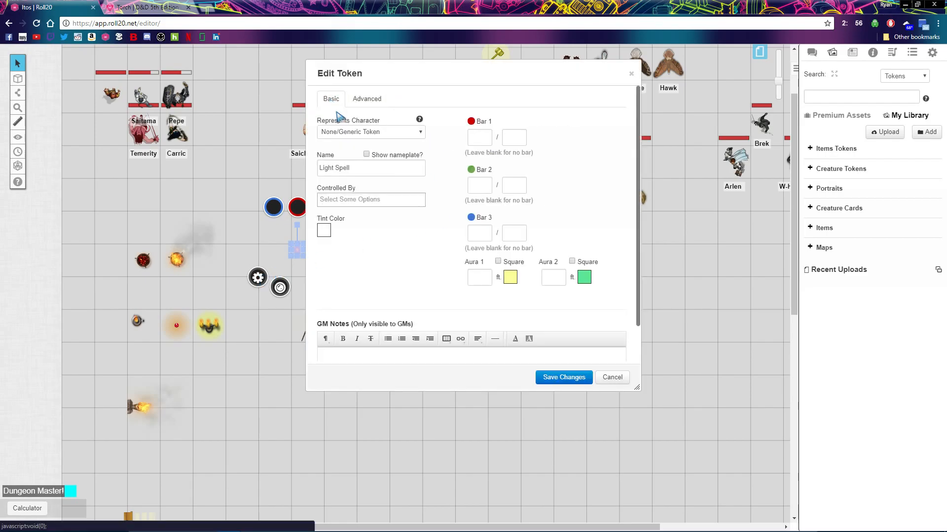
left_click(371, 102)
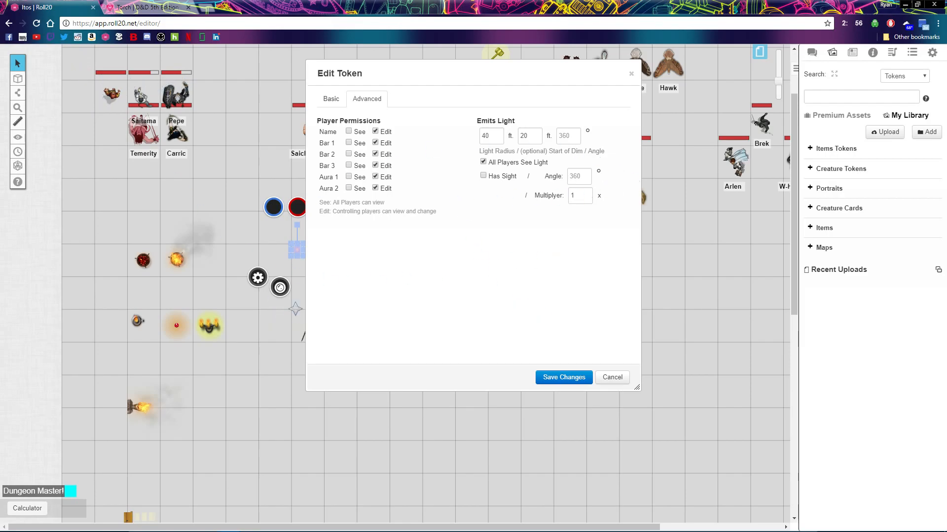
left_click(613, 378)
Try the Light Spell token on top of the Pepe token and return it to its place above the torch.
left_click_drag(297, 250, 166, 87)
left_click(243, 169)
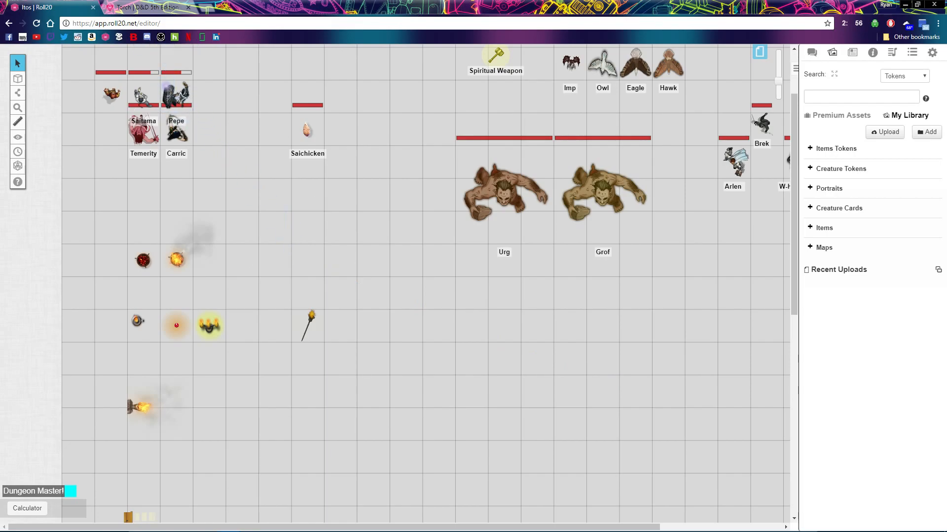
left_click_drag(168, 83, 307, 264)
left_click(409, 324)
Copy the braziers, candles and other light-source tokens on the Tokens page and paste them into the west room of the Untitled page.
left_click_drag(219, 419, 116, 209)
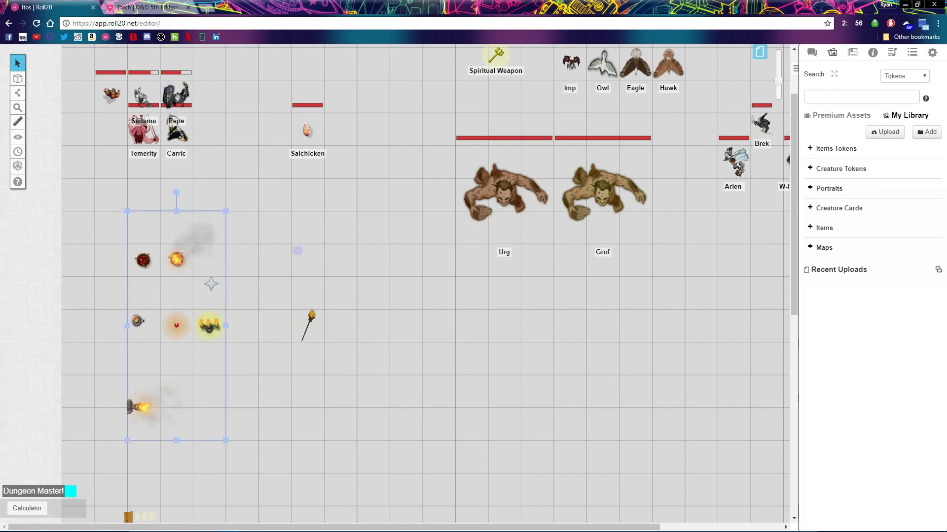
left_click(523, 337)
left_click(759, 52)
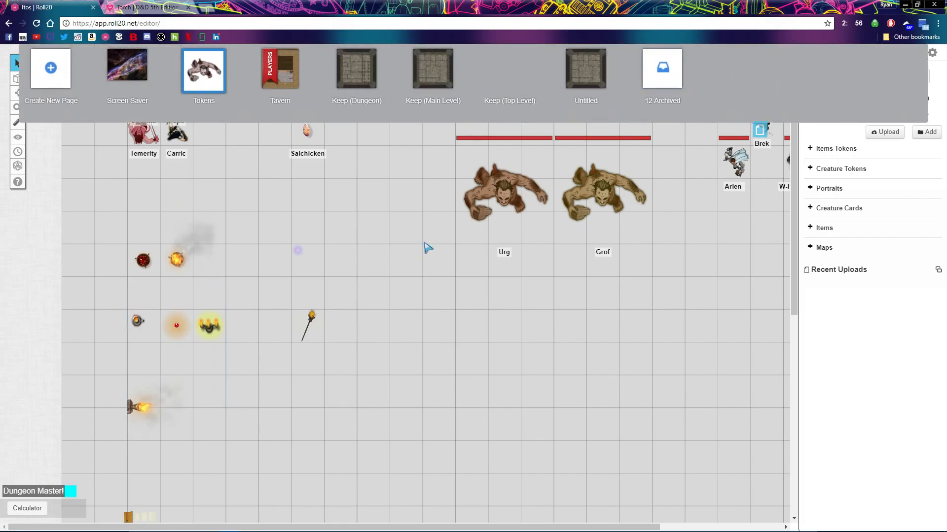
left_click(585, 69)
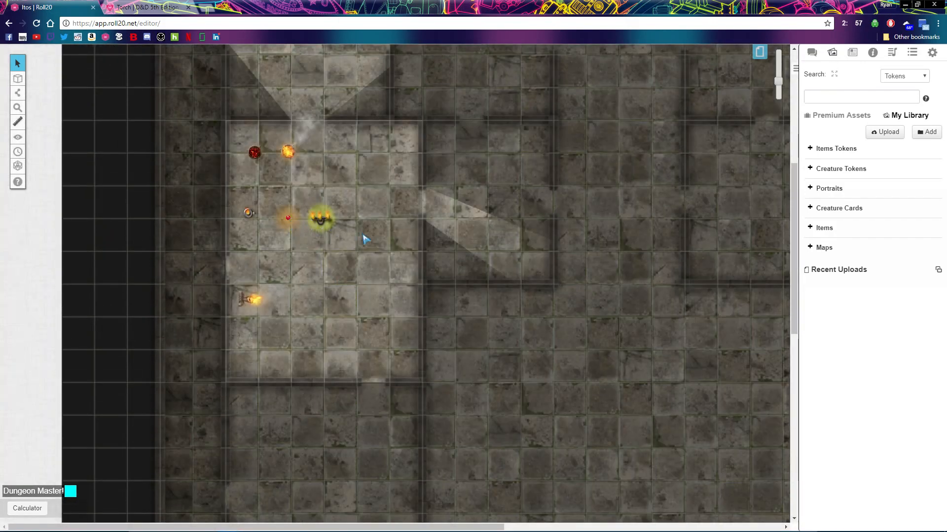
scroll(426, 308, "up", 3)
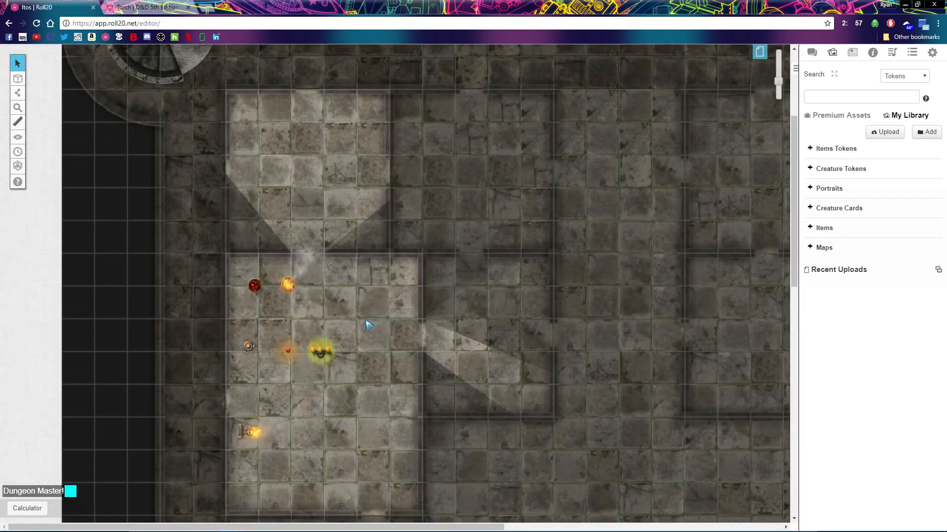
Move the candelabra to the northwest room, the flaming brazier to the room east of it, and the ember brazier to the small room farther south.
scroll(367, 324, "down", 2)
left_click_drag(315, 272, 239, 93)
scroll(298, 191, "up", 2)
left_click_drag(288, 285, 406, 170)
scroll(387, 308, "down", 2)
left_click_drag(255, 198, 450, 312)
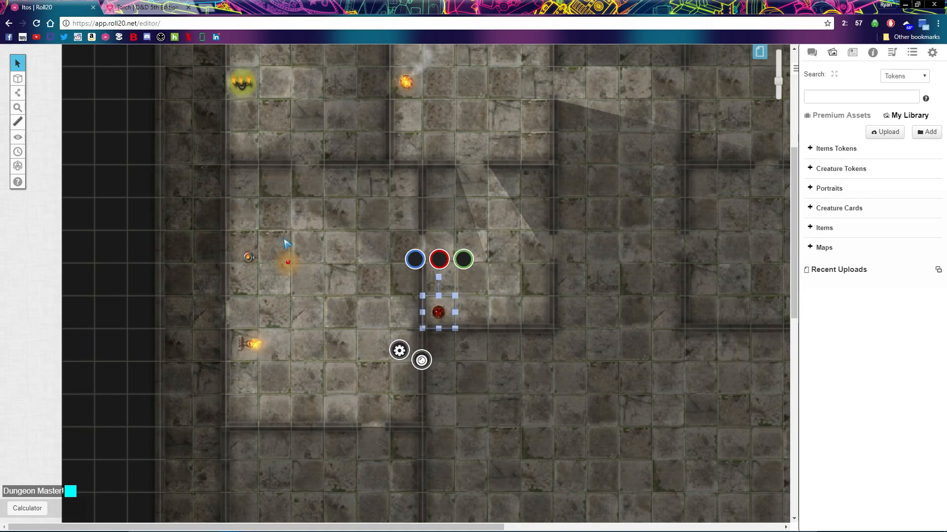
Move the candle and the lantern to the northwest and northeast corners of the room directly south of the west room.
scroll(295, 249, "down", 2)
left_click_drag(288, 173, 241, 354)
left_click_drag(247, 167, 399, 349)
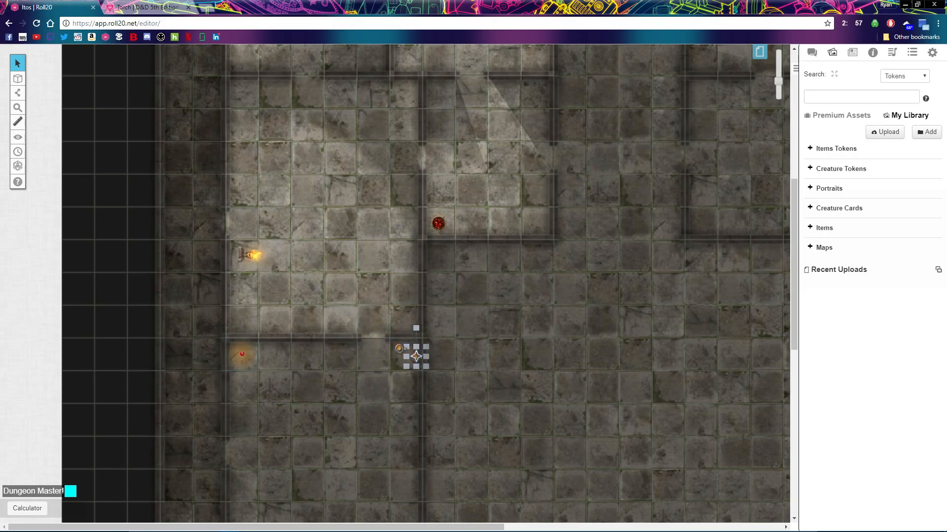
Move the wall torch onto the outer wall of the west corridor and paste a second one farther south along the same wall.
scroll(317, 286, "down", 1)
left_click_drag(249, 221, 173, 140)
scroll(232, 183, "up", 2)
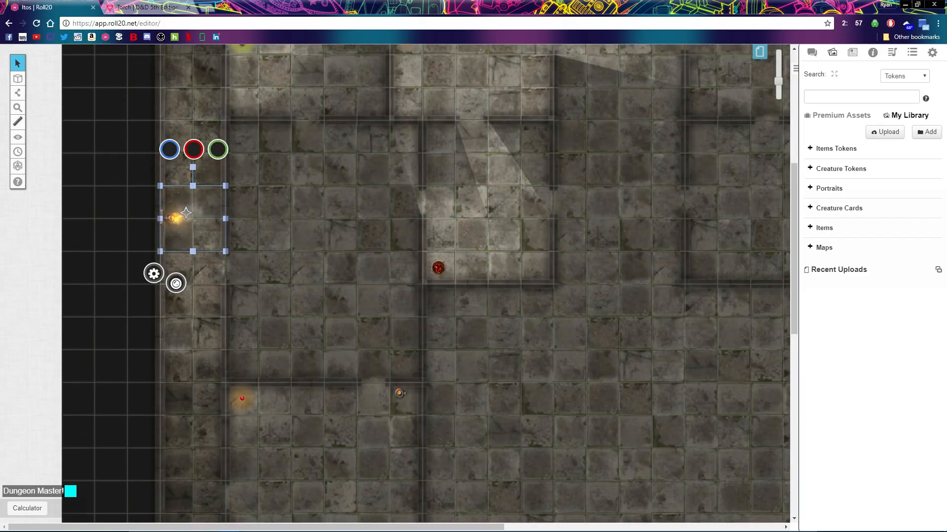
scroll(274, 282, "down", 6)
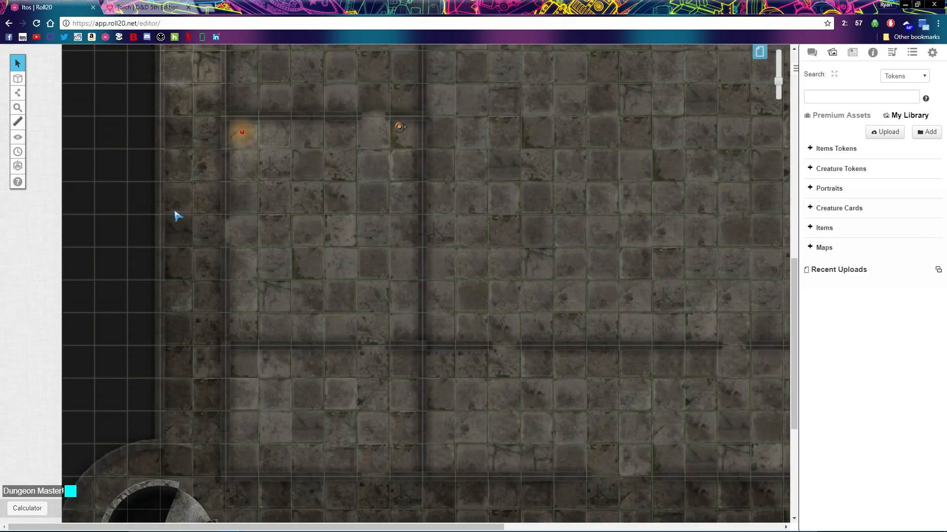
key("ctrl+v")
left_click_drag(177, 179, 204, 171)
scroll(262, 172, "up", 4)
scroll(265, 176, "up", 8)
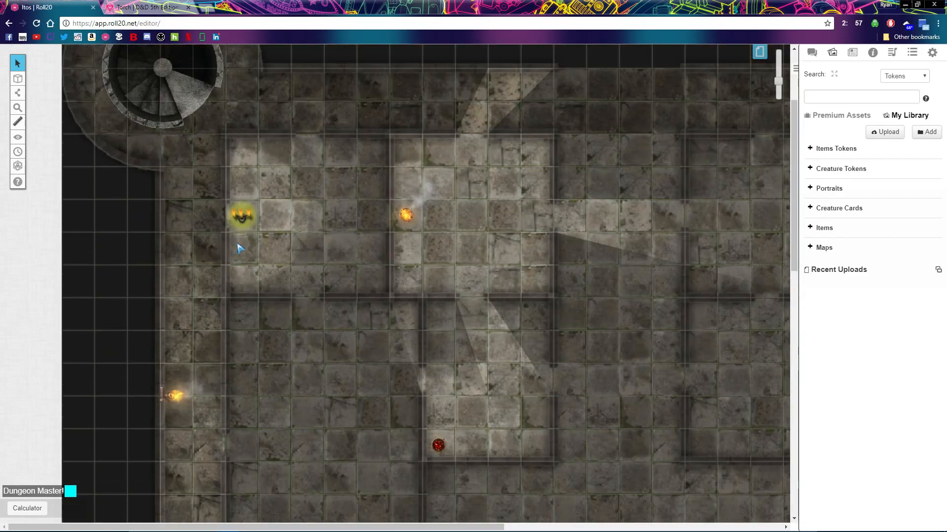
Copy the character token beside Saitama on the Tokens page and paste it into the west room of the Untitled page.
scroll(469, 312, "down", 3)
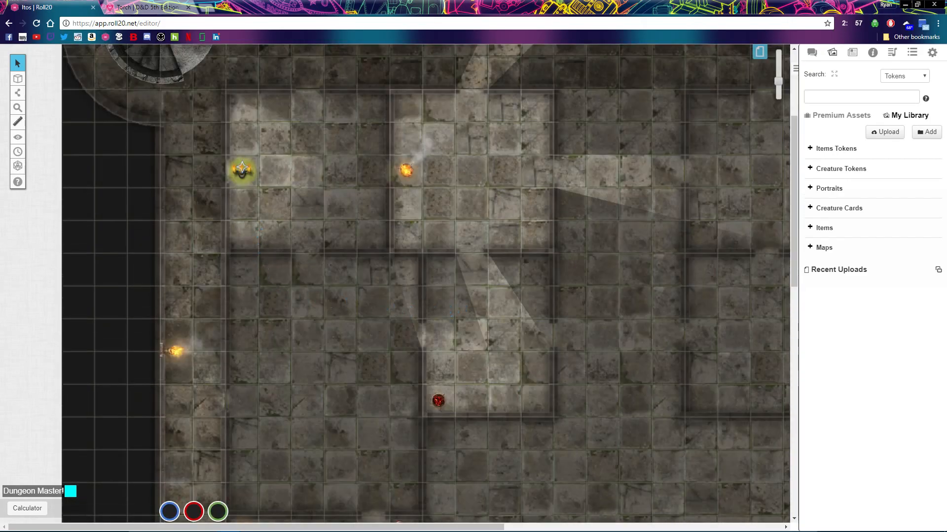
left_click(759, 51)
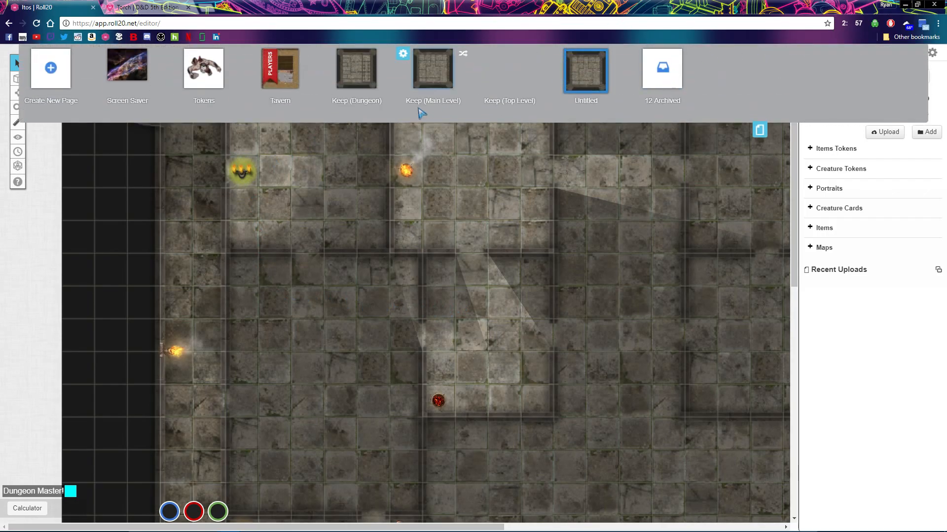
left_click(204, 69)
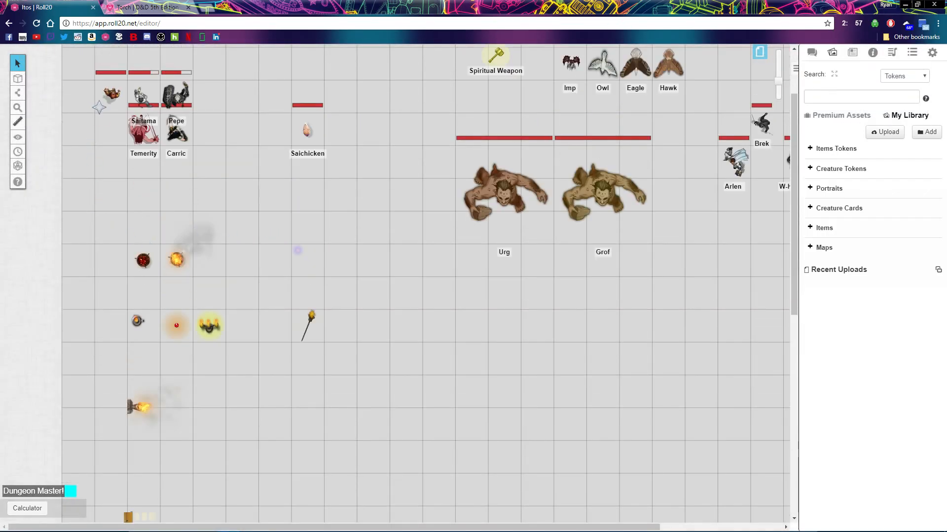
left_click(106, 99)
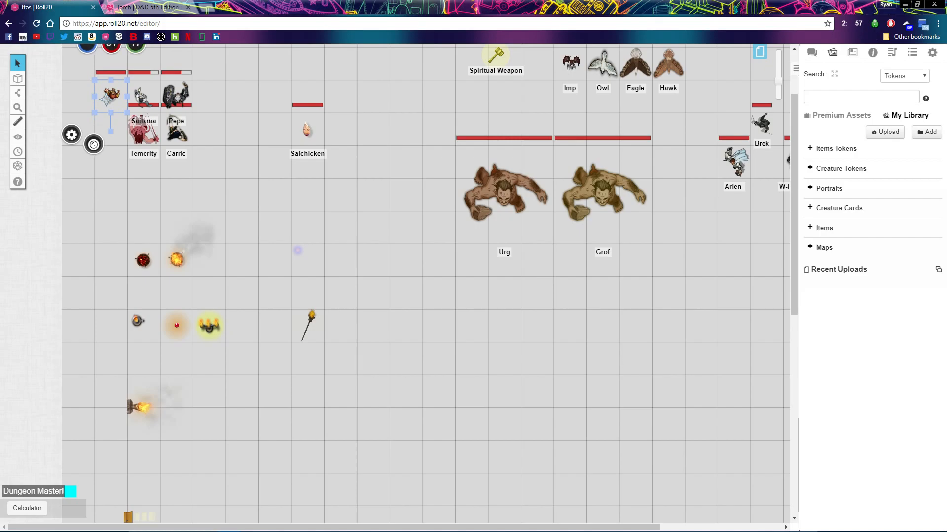
left_click(760, 51)
left_click(586, 73)
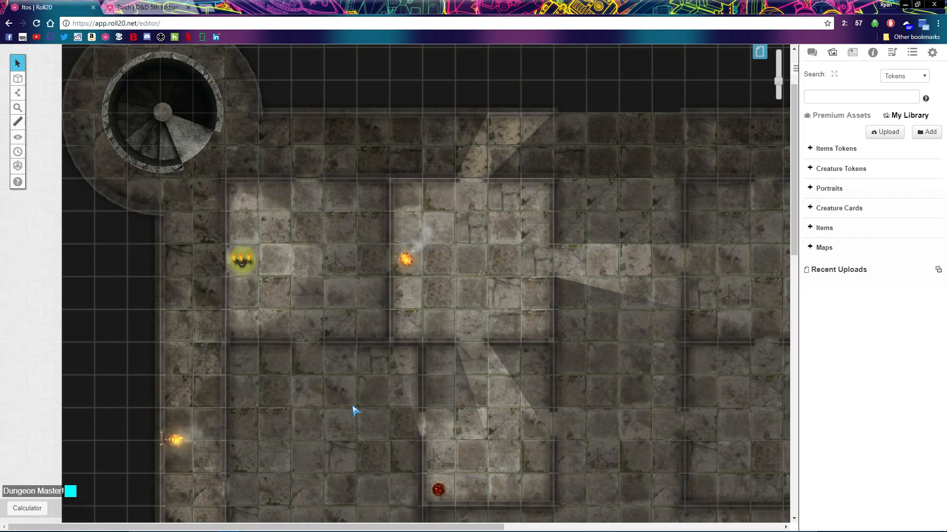
scroll(355, 408, "down", 3)
scroll(257, 335, "down", 3)
scroll(306, 271, "up", 3)
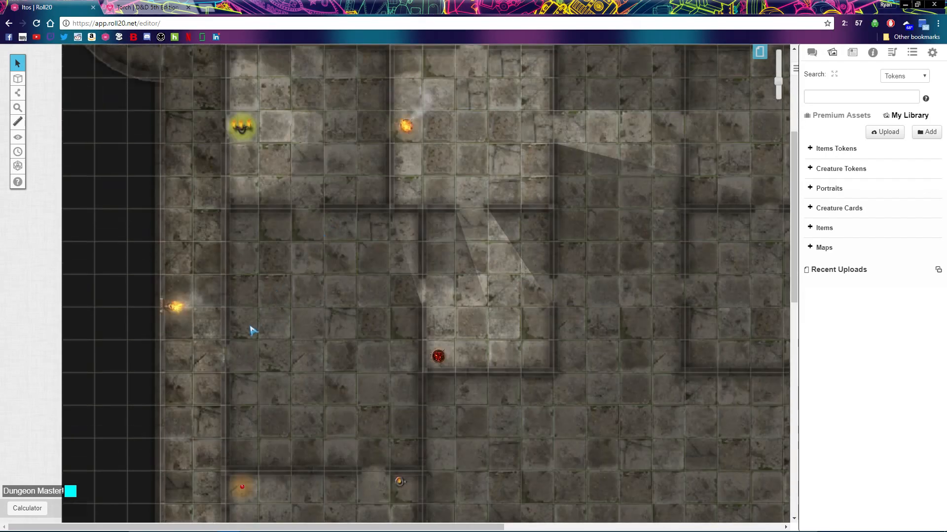
left_click(302, 294)
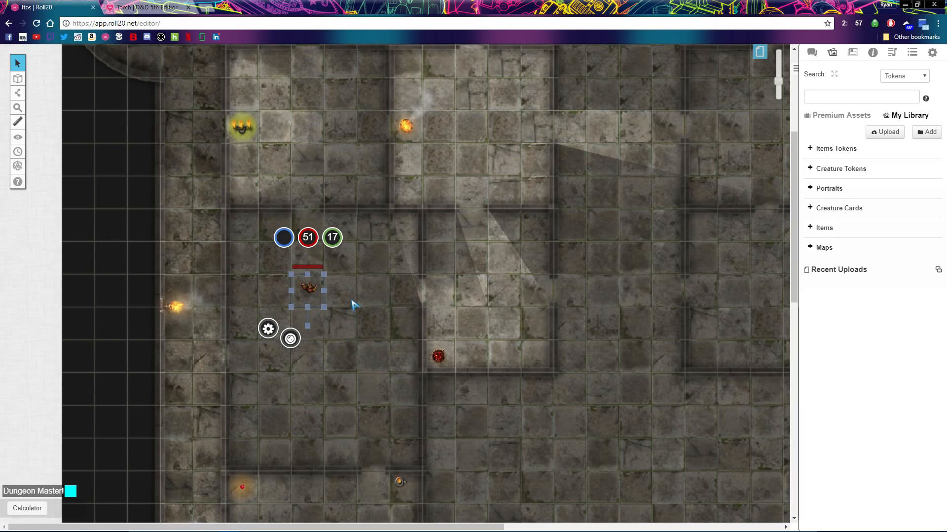
Preview the character token's line of sight while moving it into the northwest room, beside the door to the brazier room.
key("ctrl+l")
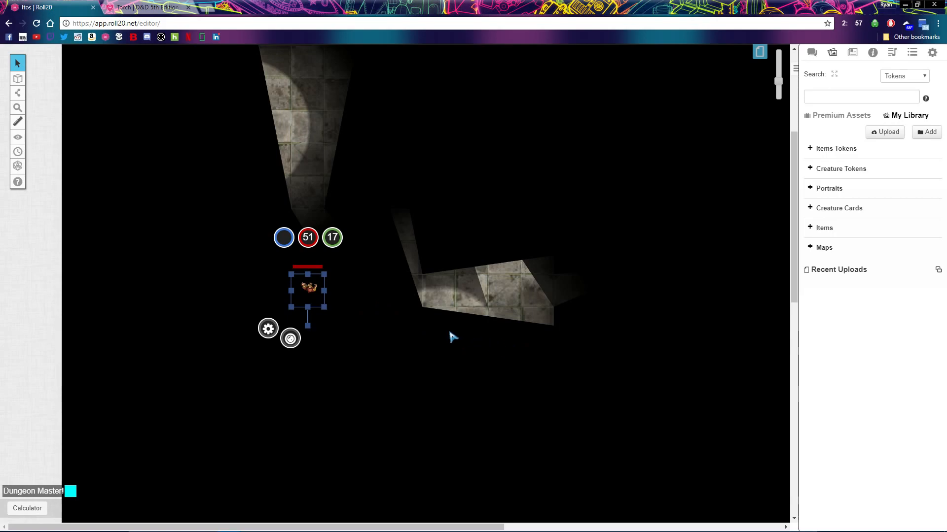
left_click_drag(307, 287, 308, 158)
scroll(382, 209, "up", 1)
left_click_drag(315, 201, 377, 165)
left_click(482, 203)
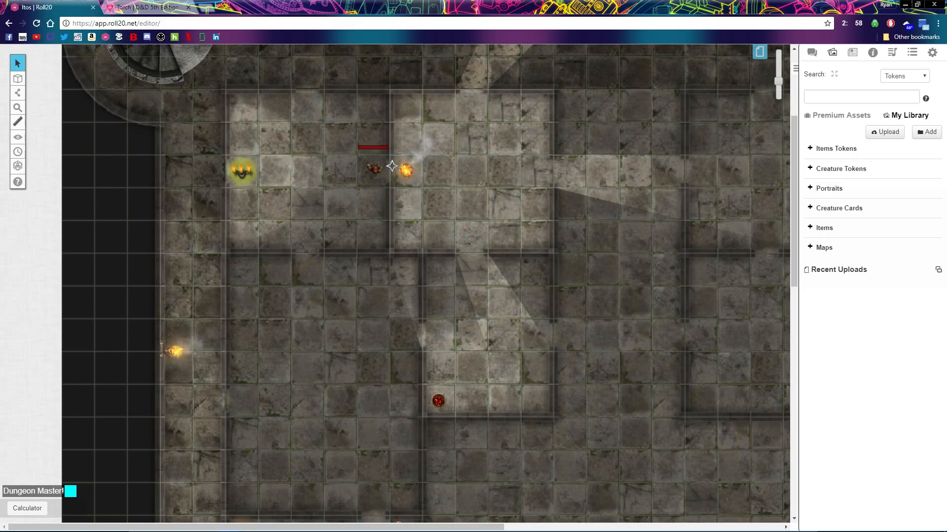
Shift the flaming brazier one square north and move the door between its room and the northwest room off the map's north edge on the dynamic lighting layer.
left_click_drag(408, 170, 395, 157)
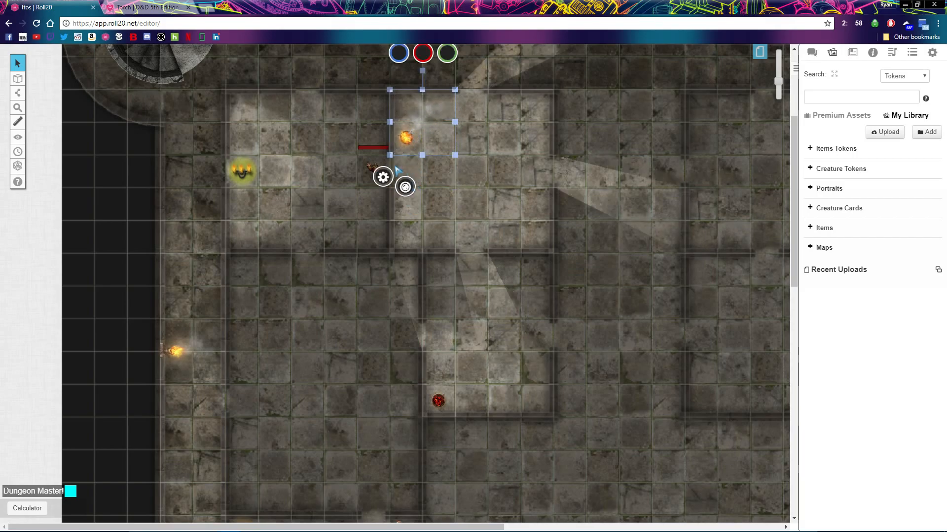
left_click(400, 221)
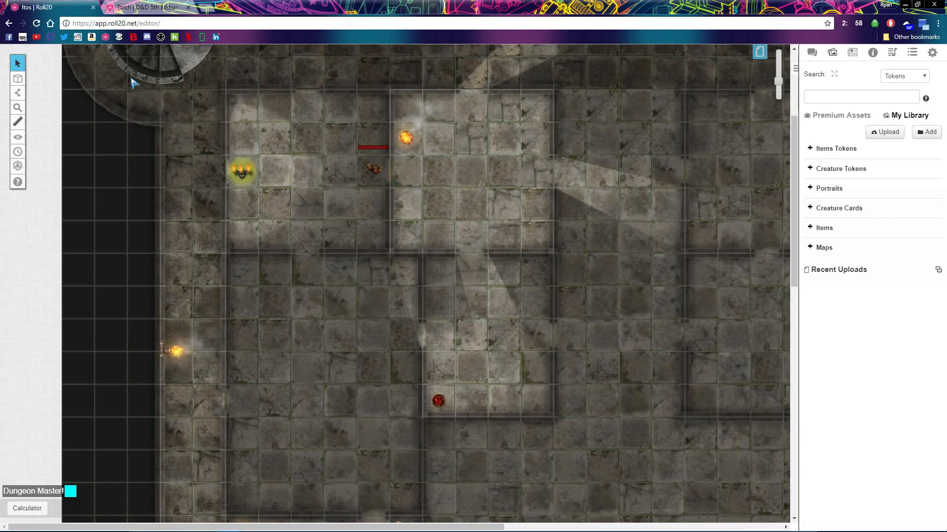
left_click(39, 89)
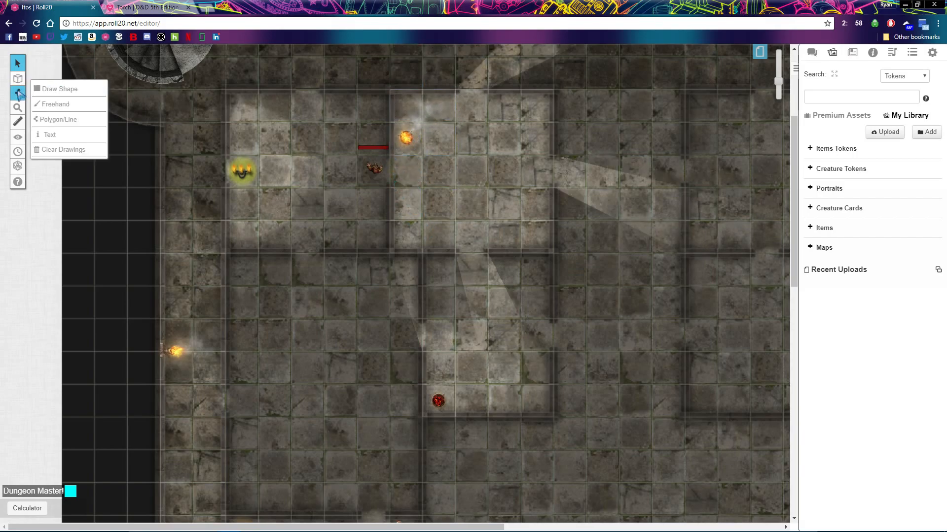
left_click(50, 119)
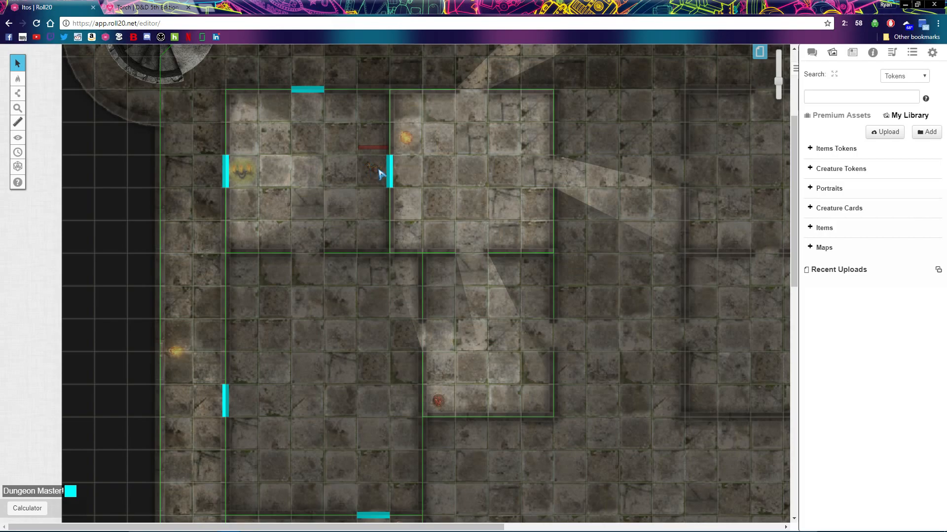
scroll(415, 192, "up", 1)
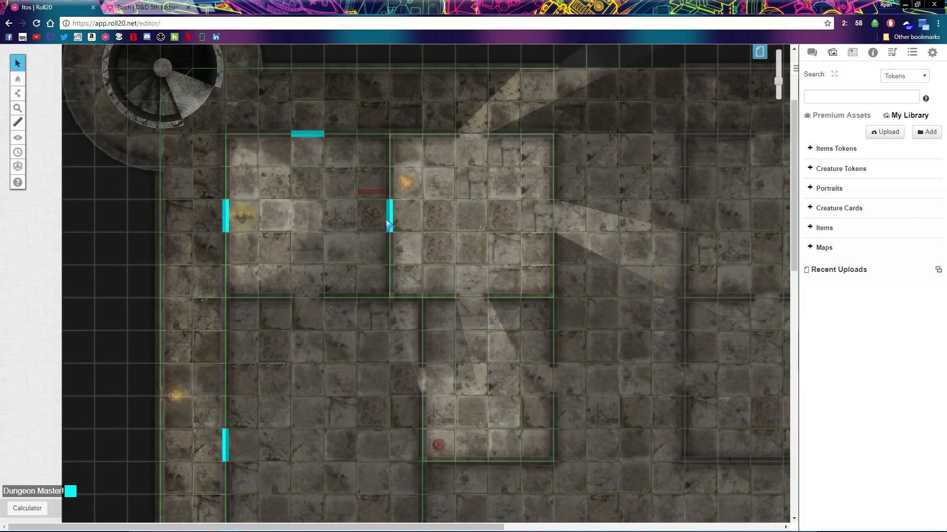
left_click_drag(390, 216, 373, 49)
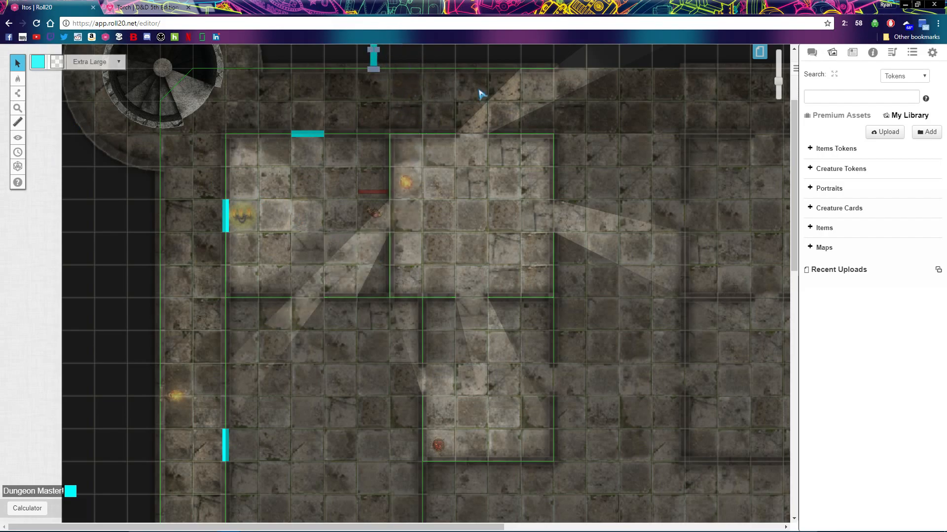
scroll(477, 89, "up", 2)
left_click_drag(370, 116, 367, 88)
scroll(539, 191, "down", 2)
left_click(445, 236)
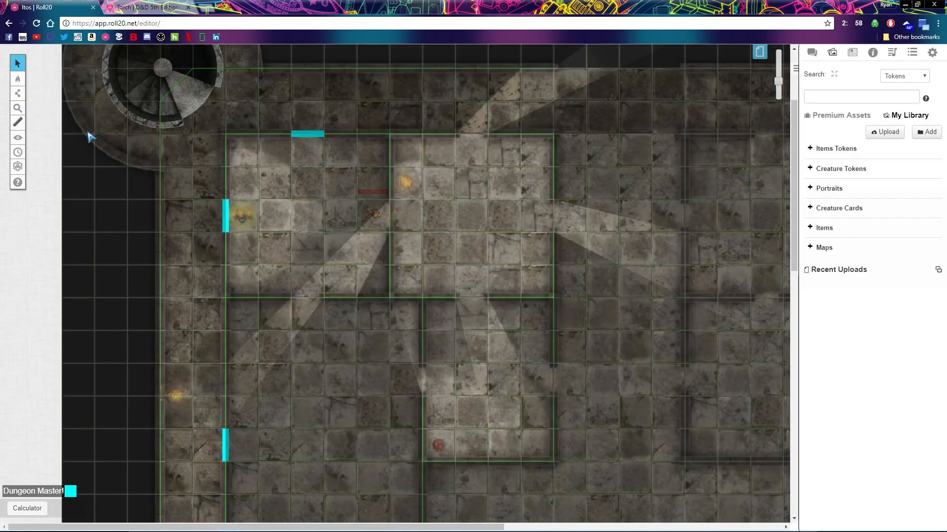
Return to the token layer and preview the character token's line of sight through the open doorway.
mouse_move(18, 79)
left_click(64, 89)
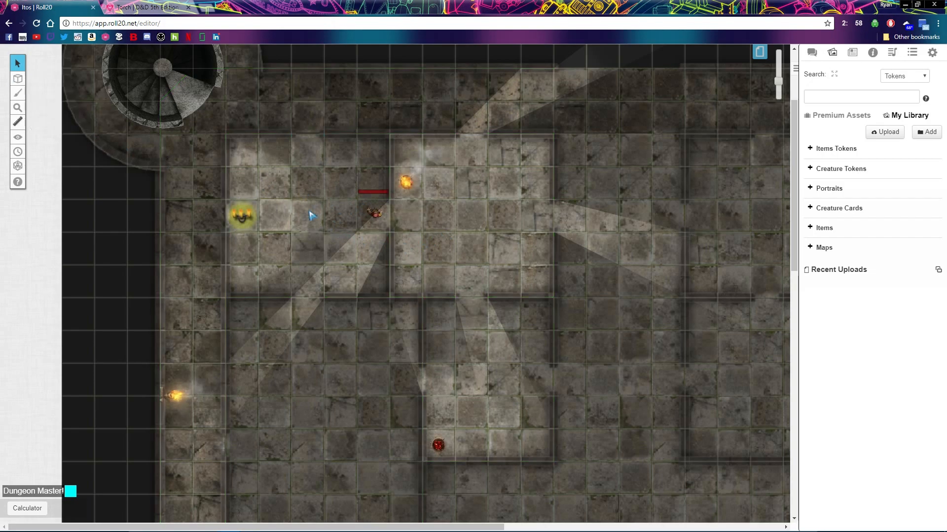
left_click(382, 212)
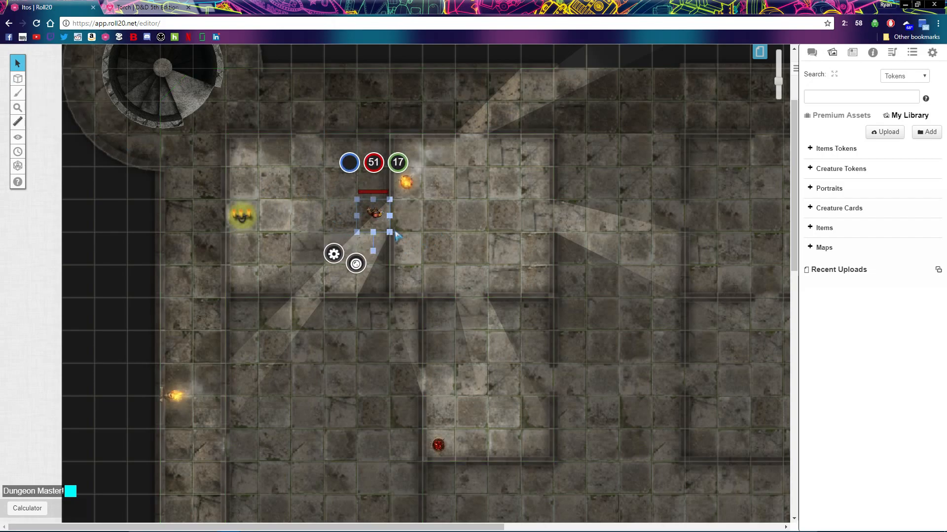
key("ctrl+l")
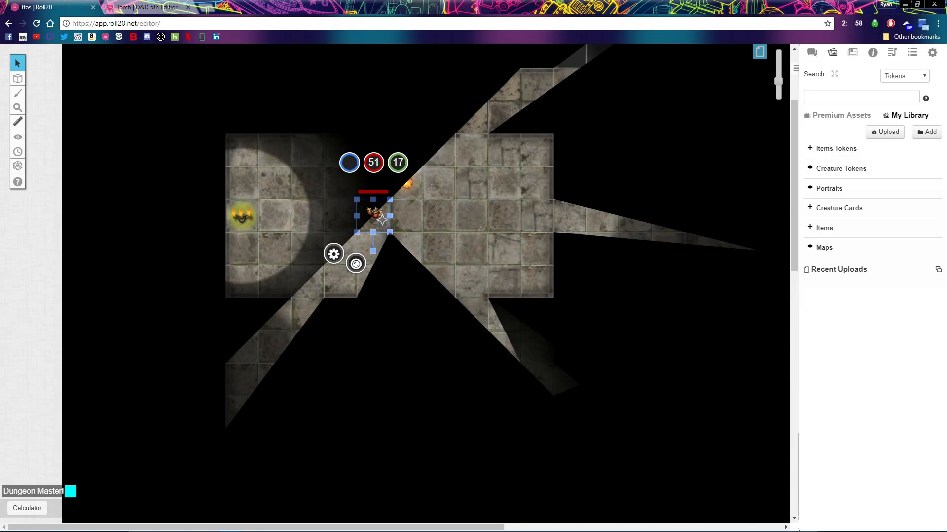
Move the character token through the northwest room and the ember brazier room, and place it in the west corridor just north of the upper torch.
left_click_drag(377, 209, 338, 173)
left_click_drag(338, 175, 471, 351)
scroll(452, 346, "down", 4)
left_click(468, 168)
left_click_drag(468, 168, 192, 170)
Examine how far the two wall torches light the west corridor from the character token's line of sight.
scroll(237, 345, "down", 8)
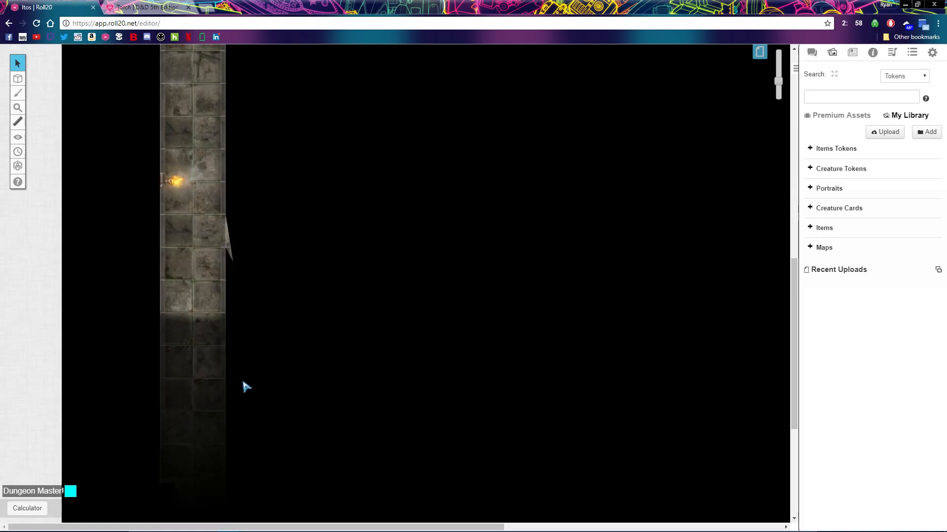
scroll(353, 239, "up", 4)
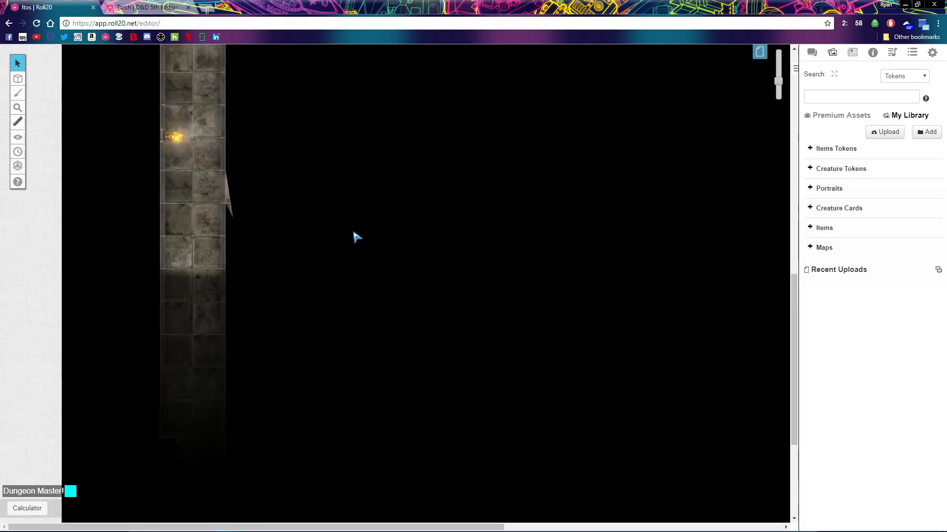
scroll(269, 284, "up", 5)
scroll(238, 319, "down", 6)
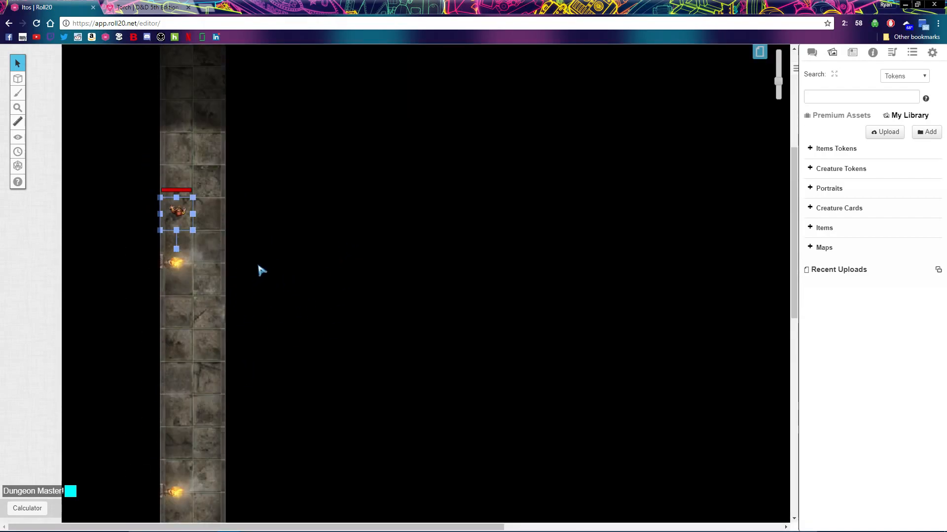
scroll(243, 294, "down", 7)
scroll(262, 296, "up", 2)
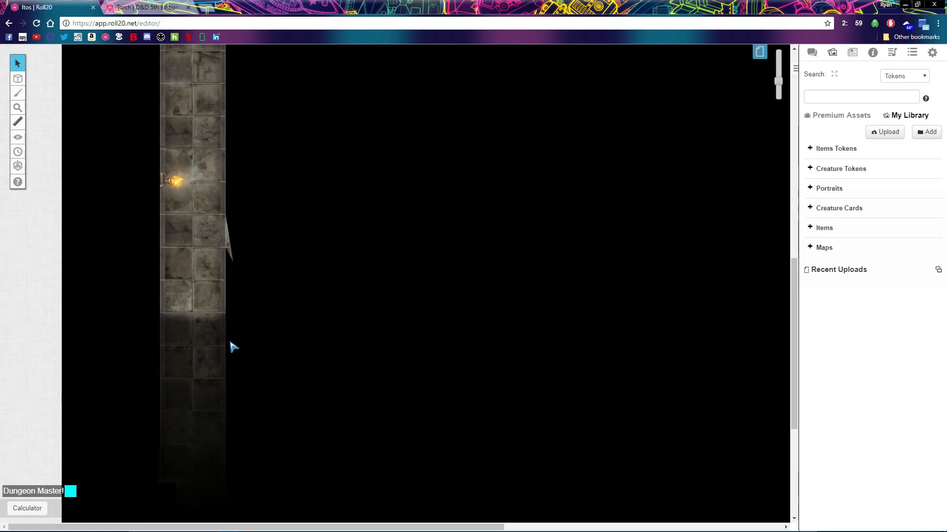
scroll(256, 345, "up", 3)
scroll(212, 296, "down", 4)
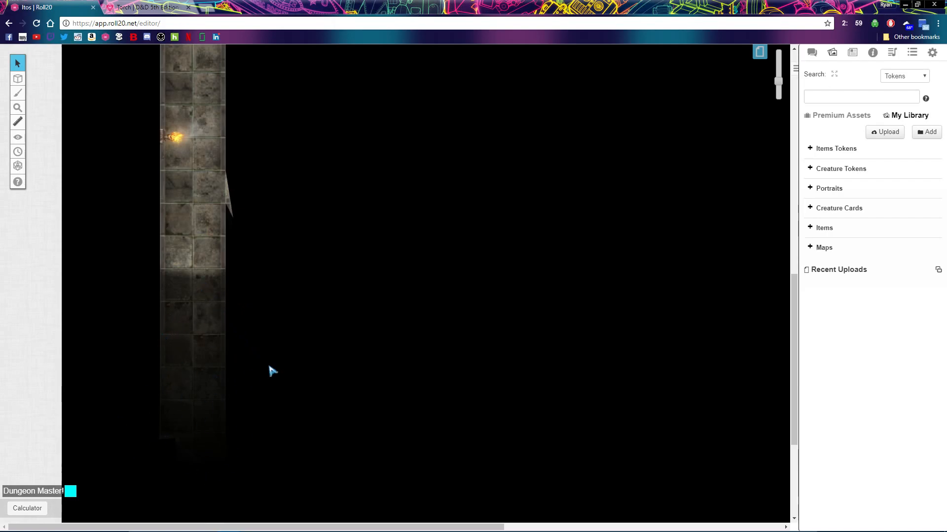
scroll(313, 313, "up", 8)
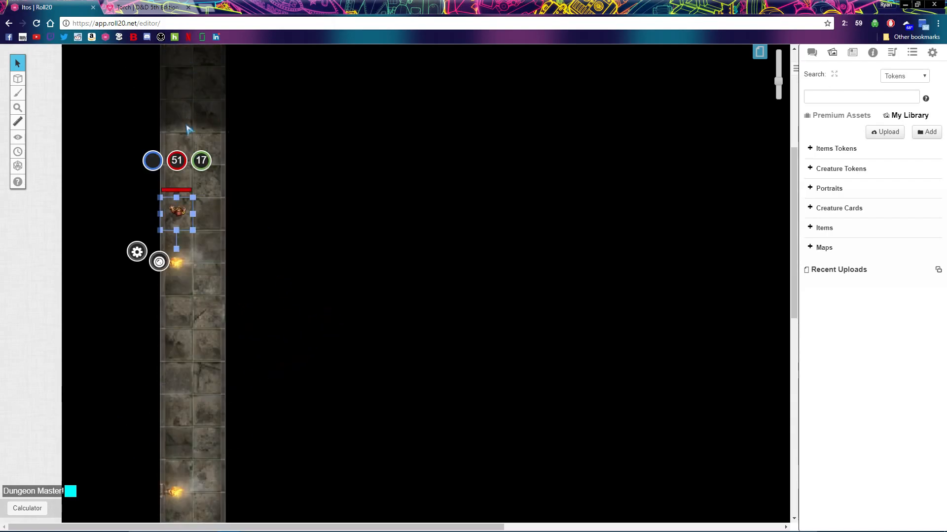
scroll(273, 265, "down", 5)
scroll(273, 267, "up", 2)
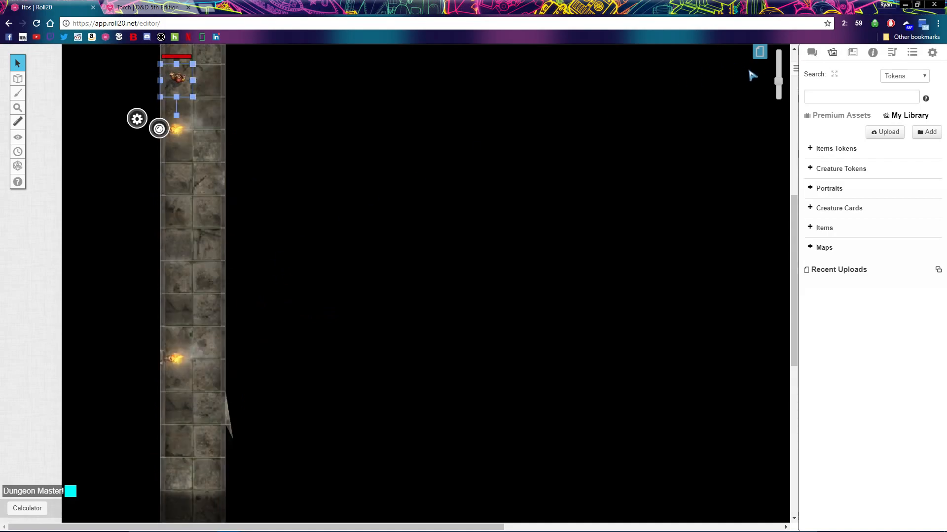
left_click_drag(779, 82, 780, 88)
scroll(134, 324, "down", 4)
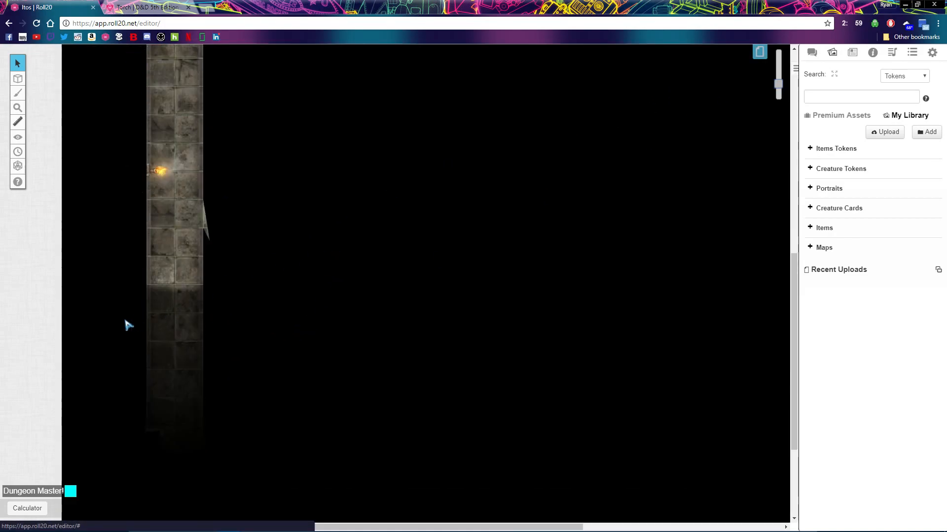
scroll(171, 338, "up", 4)
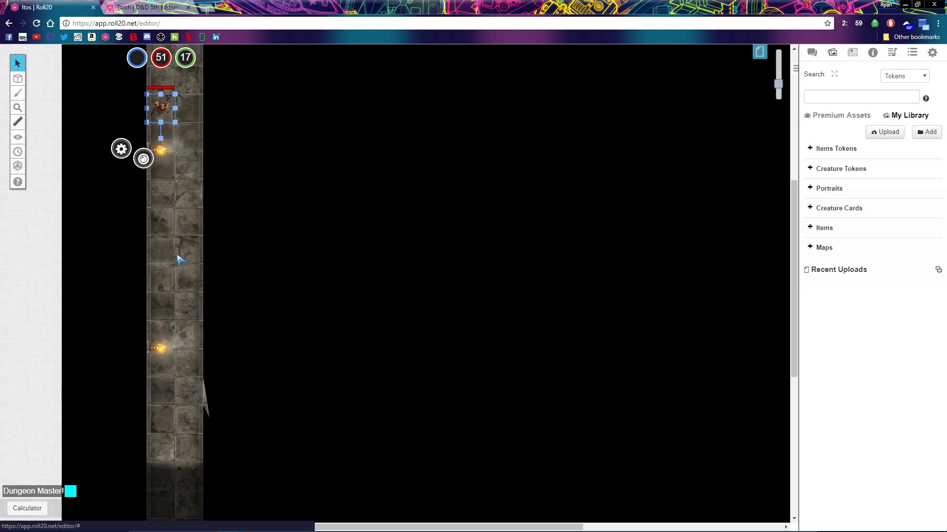
scroll(217, 354, "down", 4)
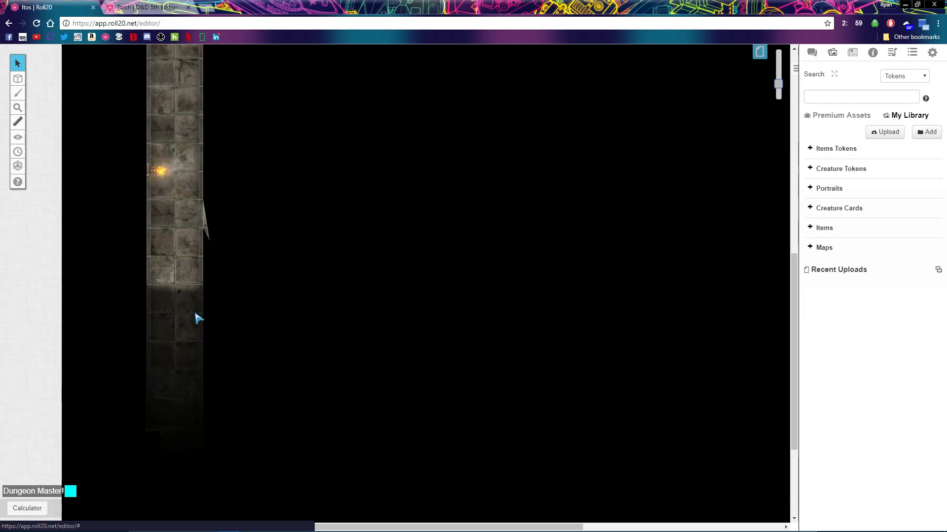
scroll(209, 198, "up", 3)
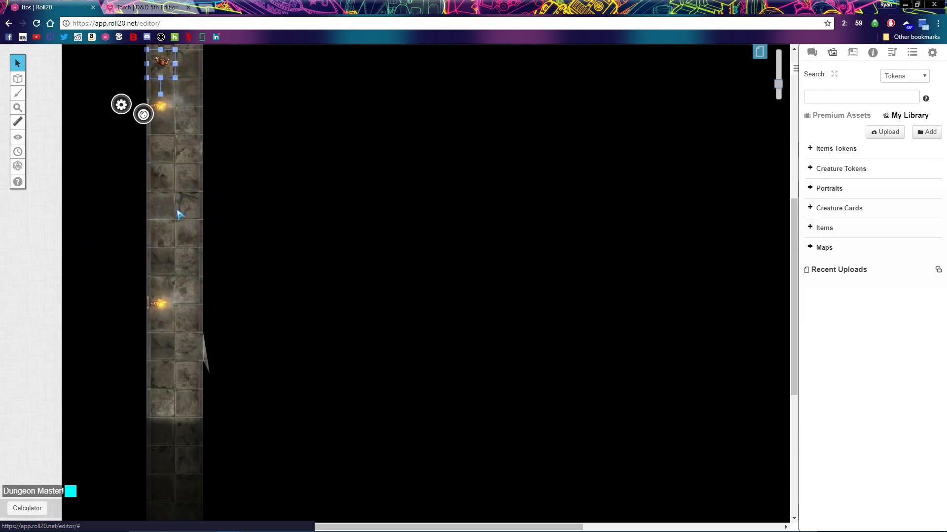
scroll(178, 213, "up", 3)
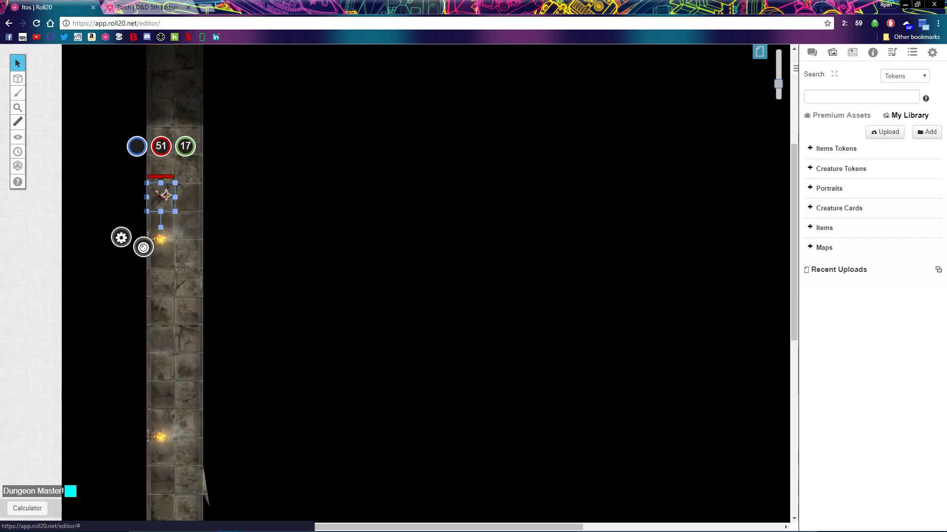
Leave the character token's line-of-sight preview and look over the whole west side of the map down to the southwest tower.
left_click(234, 239)
scroll(393, 396, "down", 4)
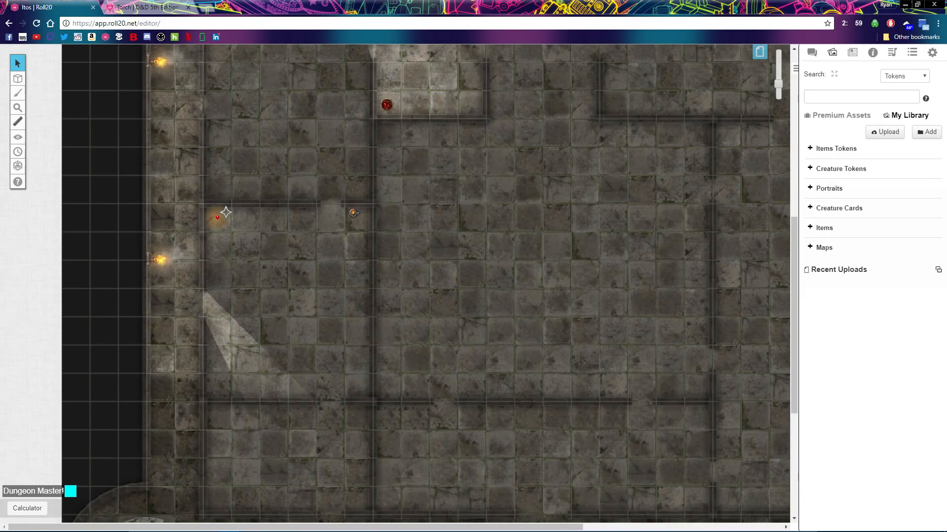
scroll(380, 354, "down", 4)
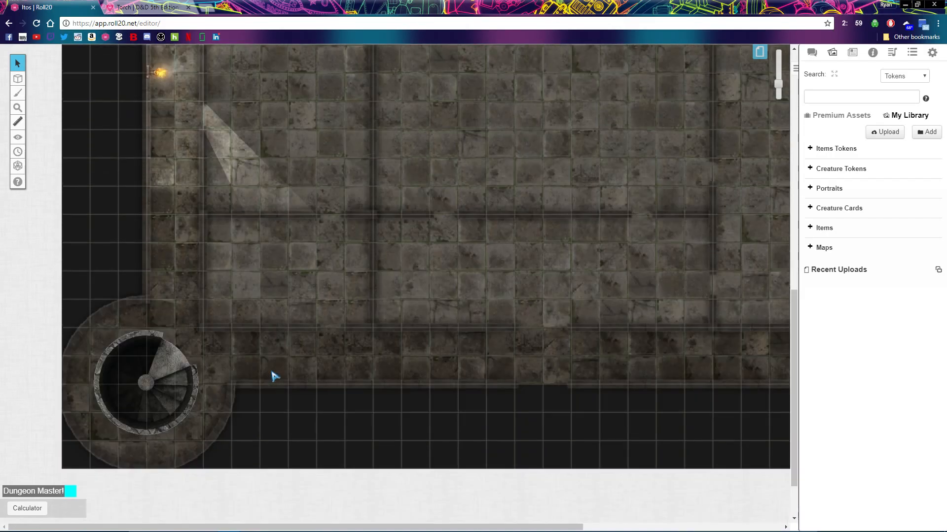
scroll(254, 368, "up", 8)
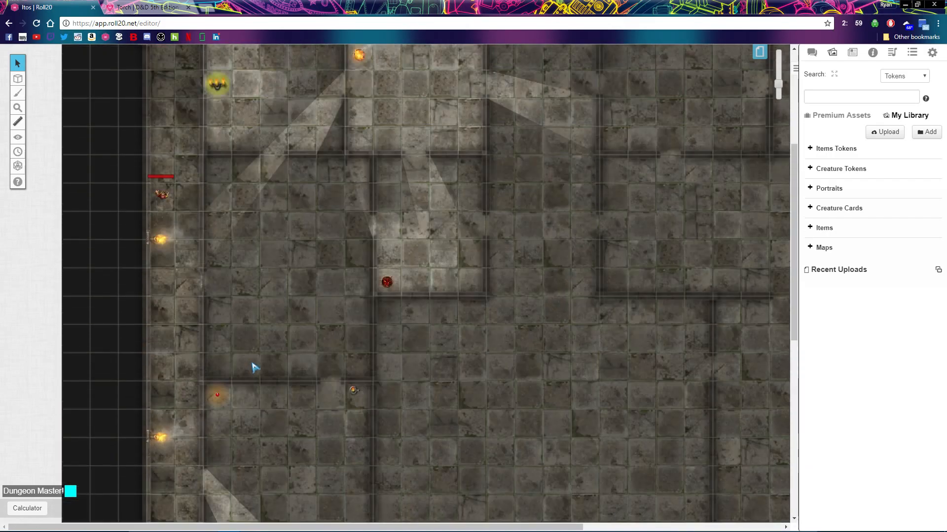